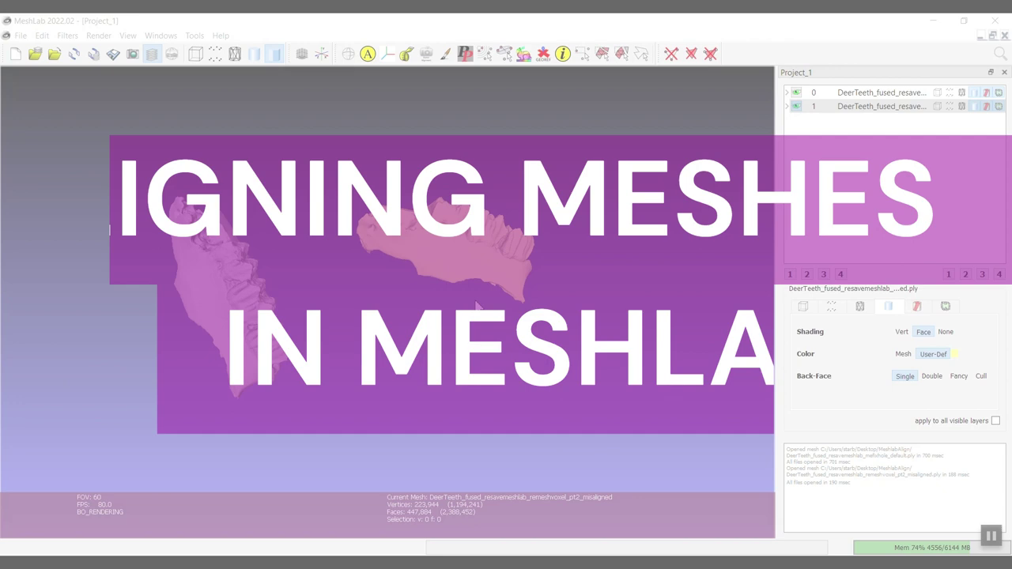
- Orbit and zoom around both jaw meshes to inspect them, making layer 0 current
{"action": "scroll", "coordinate": [431, 331], "scroll_direction": "up", "scroll_amount": 3}
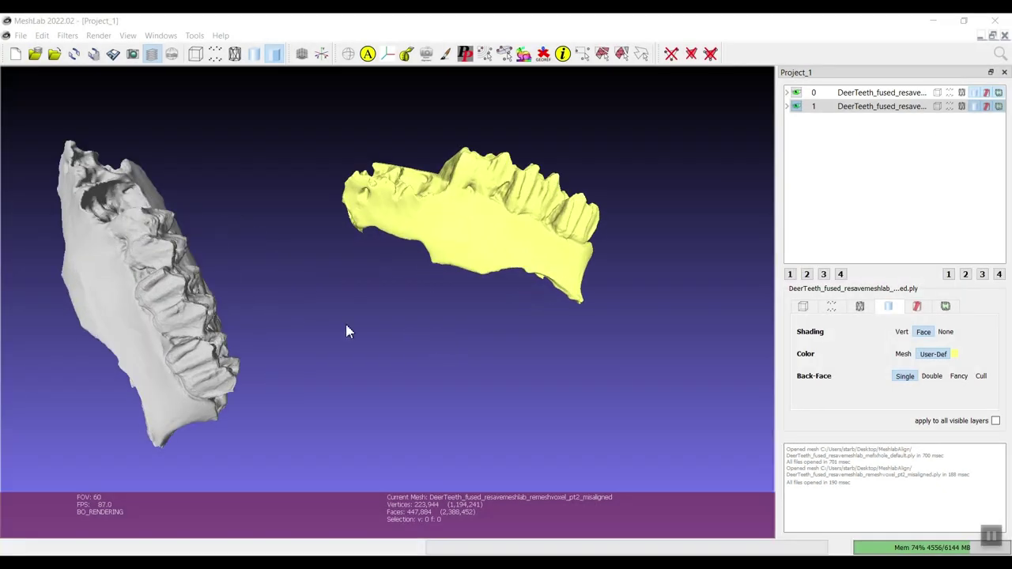
{"action": "scroll", "coordinate": [396, 316], "scroll_direction": "up", "scroll_amount": 2}
{"action": "scroll", "coordinate": [415, 317], "scroll_direction": "up", "scroll_amount": 3}
{"action": "scroll", "coordinate": [474, 304], "scroll_direction": "down", "scroll_amount": 5}
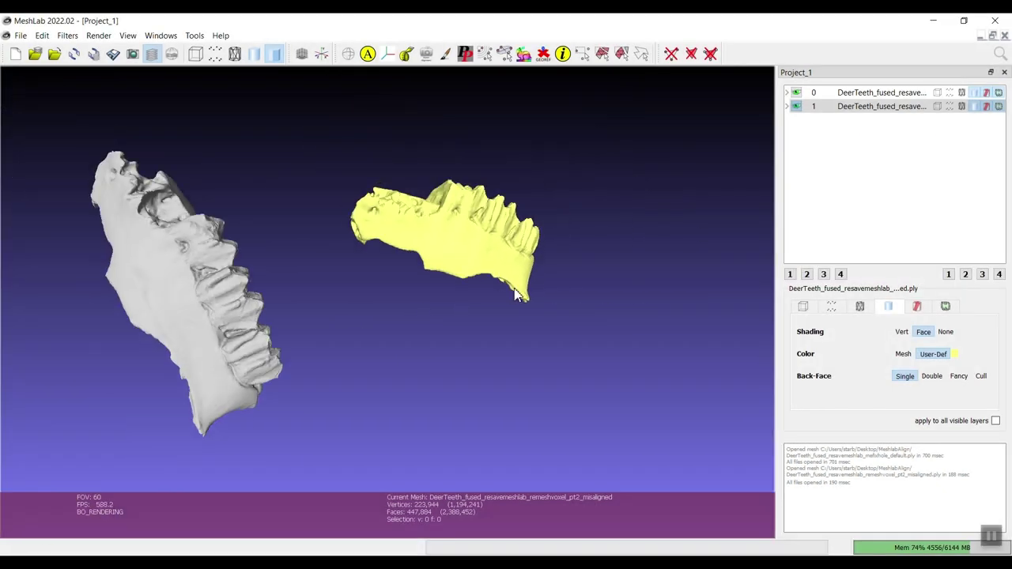
{"action": "left_click_drag", "start_coordinate": [516, 295], "coordinate": [396, 340]}
{"action": "scroll", "coordinate": [296, 332], "scroll_direction": "down", "scroll_amount": 3}
{"action": "scroll", "coordinate": [275, 319], "scroll_direction": "up", "scroll_amount": 4}
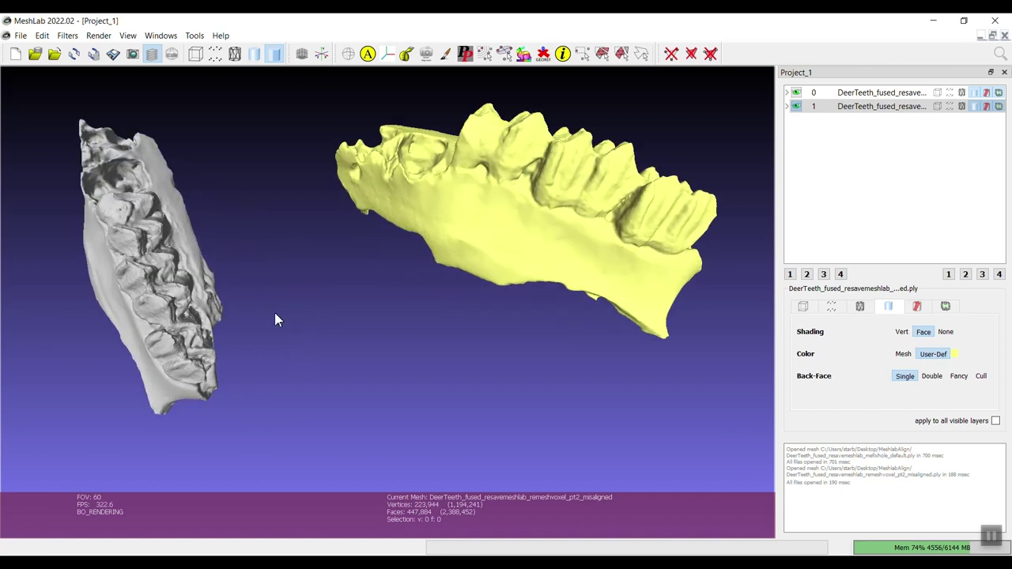
{"action": "left_click_drag", "start_coordinate": [275, 319], "coordinate": [332, 305]}
{"action": "scroll", "coordinate": [333, 305], "scroll_direction": "down", "scroll_amount": 3}
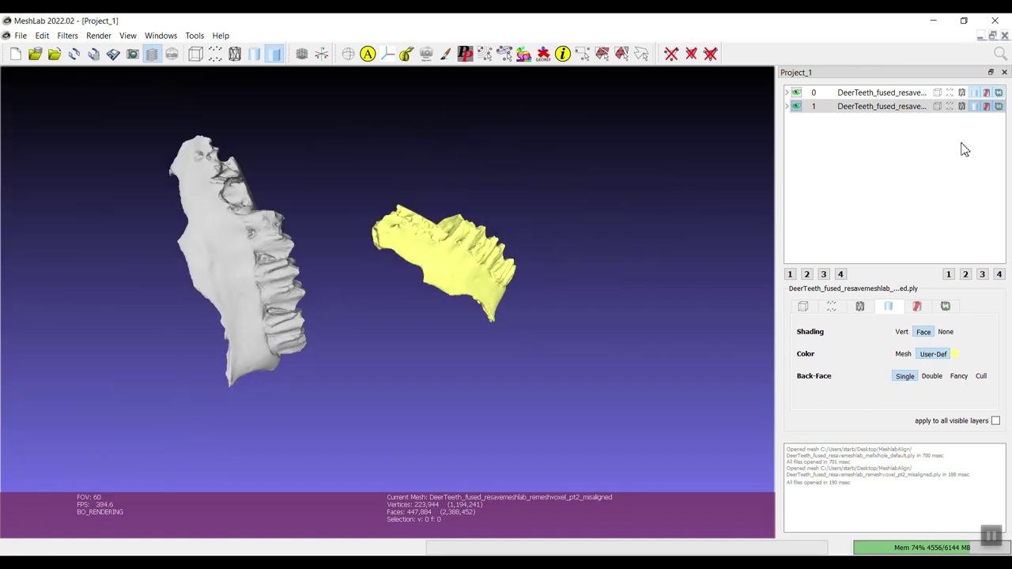
{"action": "left_click", "coordinate": [878, 93]}
{"action": "left_click_drag", "start_coordinate": [301, 341], "coordinate": [324, 332]}
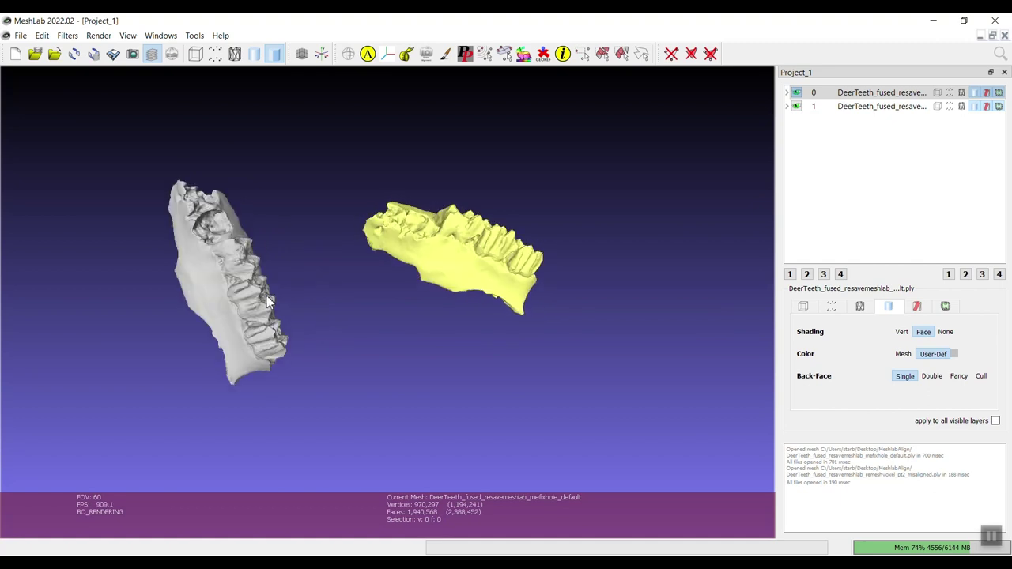
{"action": "scroll", "coordinate": [270, 295], "scroll_direction": "up", "scroll_amount": 2}
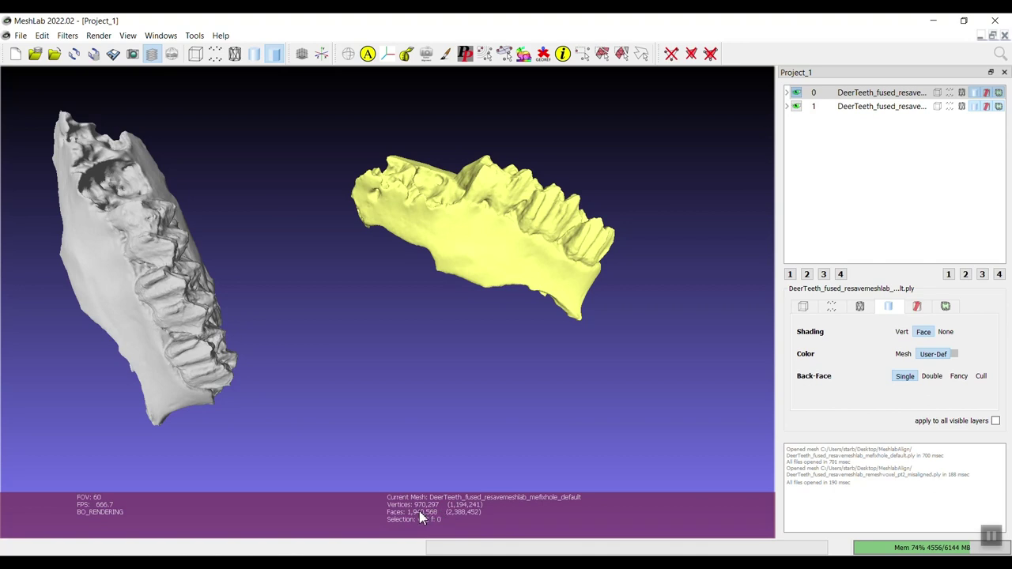
- Make the misaligned layer 1 mesh current and orbit the scene around the yellow jaw
{"action": "left_click", "coordinate": [869, 112]}
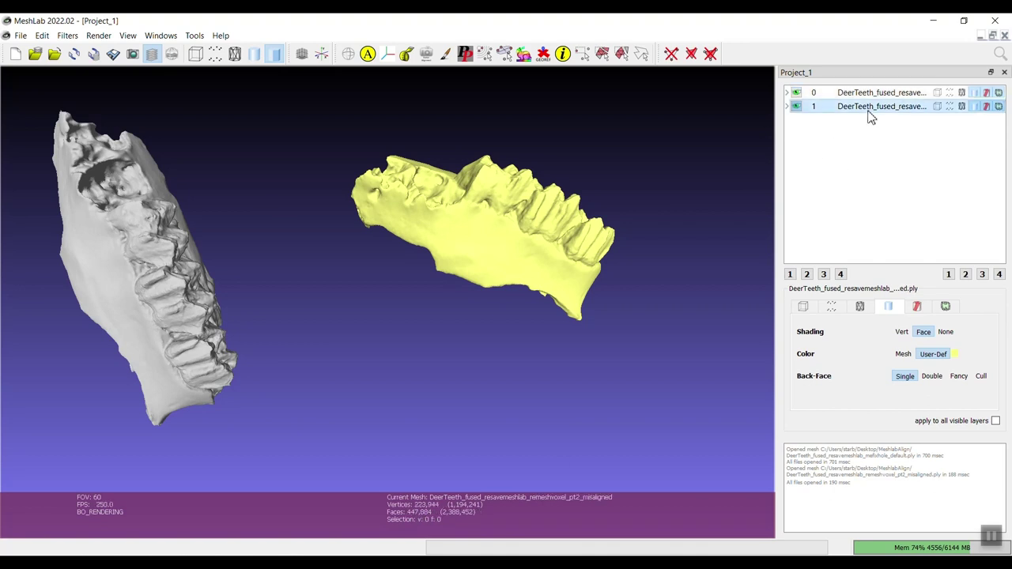
{"action": "scroll", "coordinate": [522, 229], "scroll_direction": "up", "scroll_amount": 3}
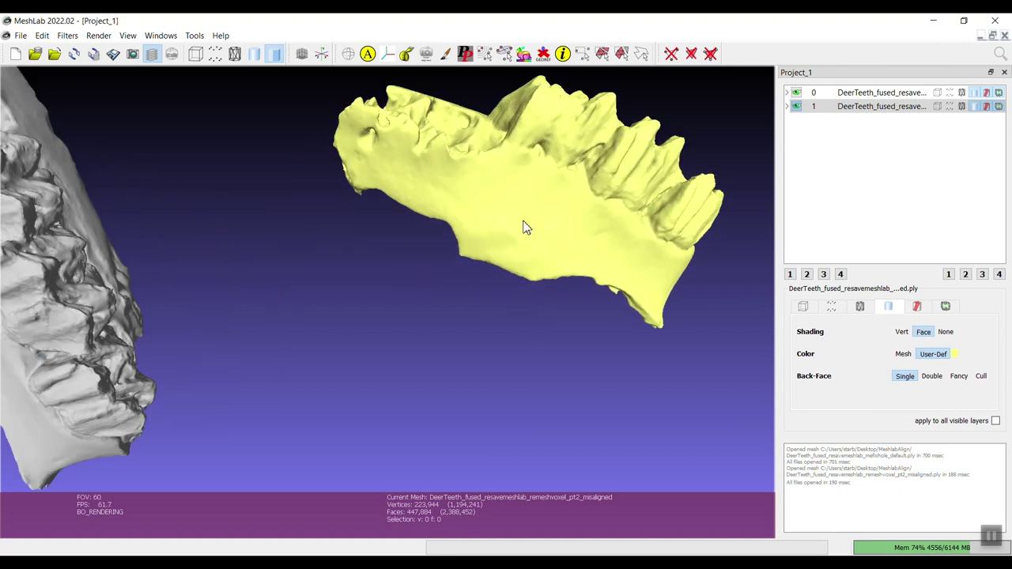
{"action": "left_click_drag", "start_coordinate": [529, 226], "coordinate": [528, 327]}
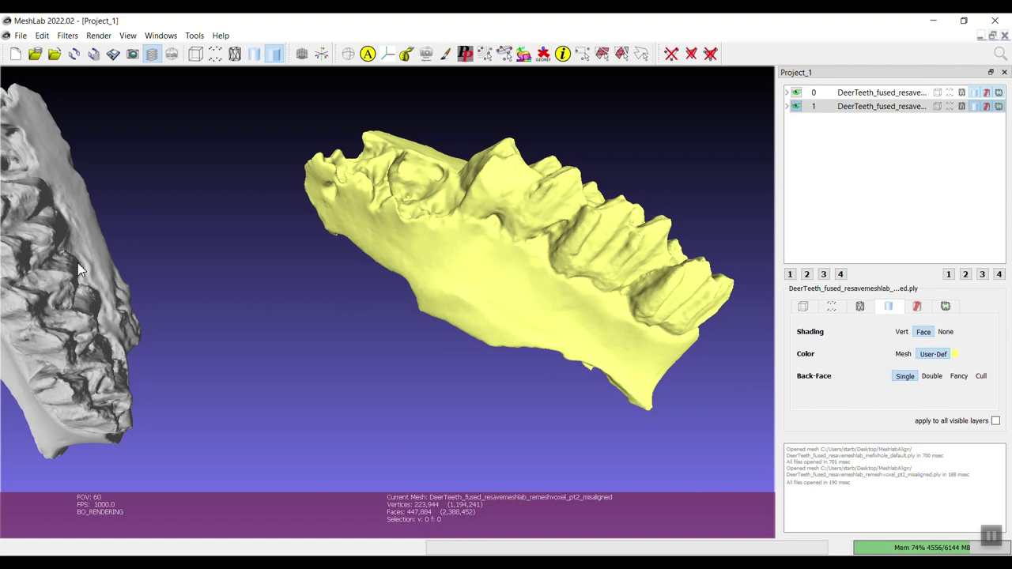
{"action": "left_click_drag", "start_coordinate": [78, 263], "coordinate": [407, 355]}
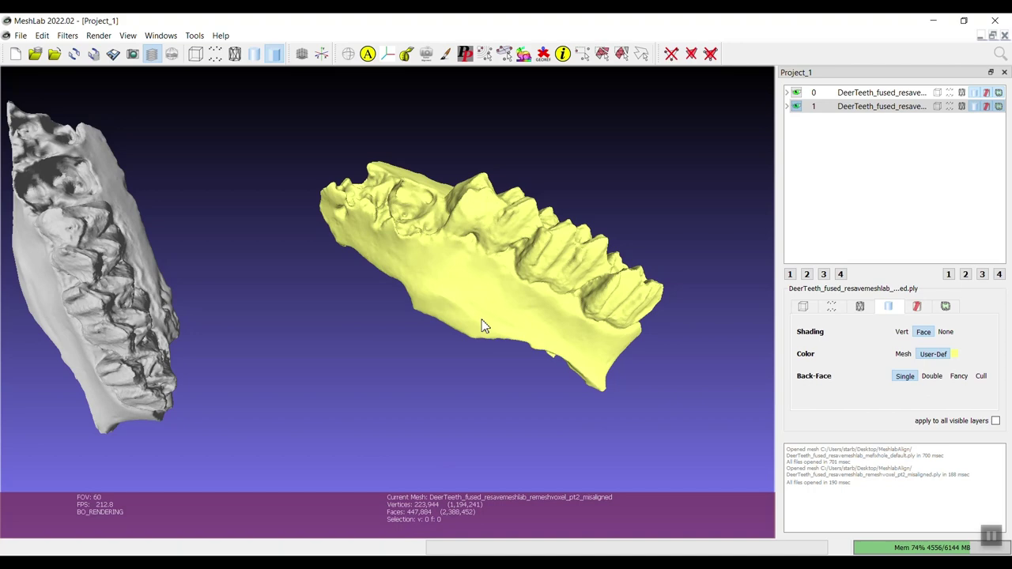
{"action": "scroll", "coordinate": [484, 325], "scroll_direction": "up", "scroll_amount": 3}
{"action": "scroll", "coordinate": [497, 327], "scroll_direction": "down", "scroll_amount": 6}
{"action": "left_click_drag", "start_coordinate": [472, 341], "coordinate": [462, 275]}
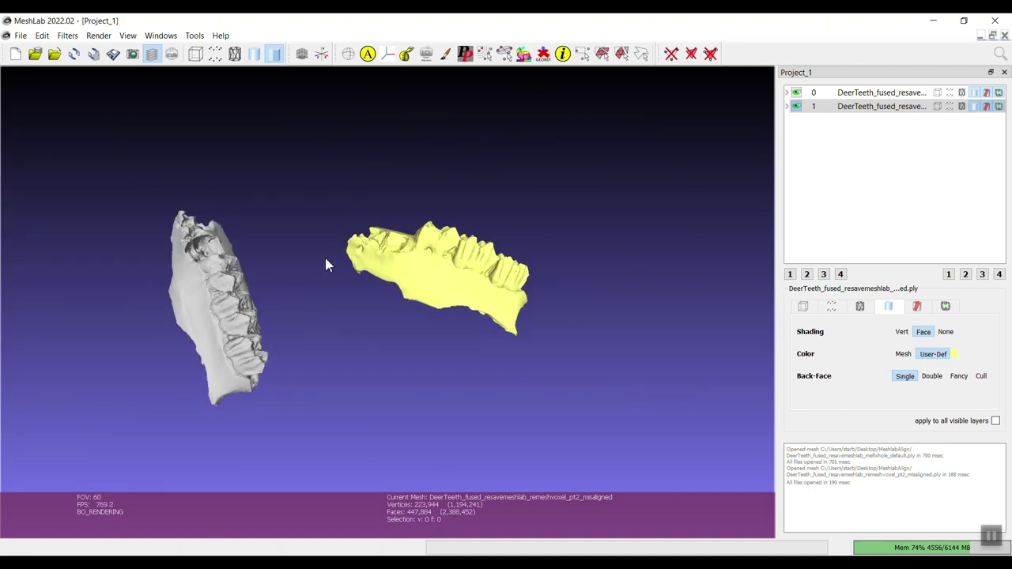
{"action": "scroll", "coordinate": [428, 297], "scroll_direction": "up", "scroll_amount": 4}
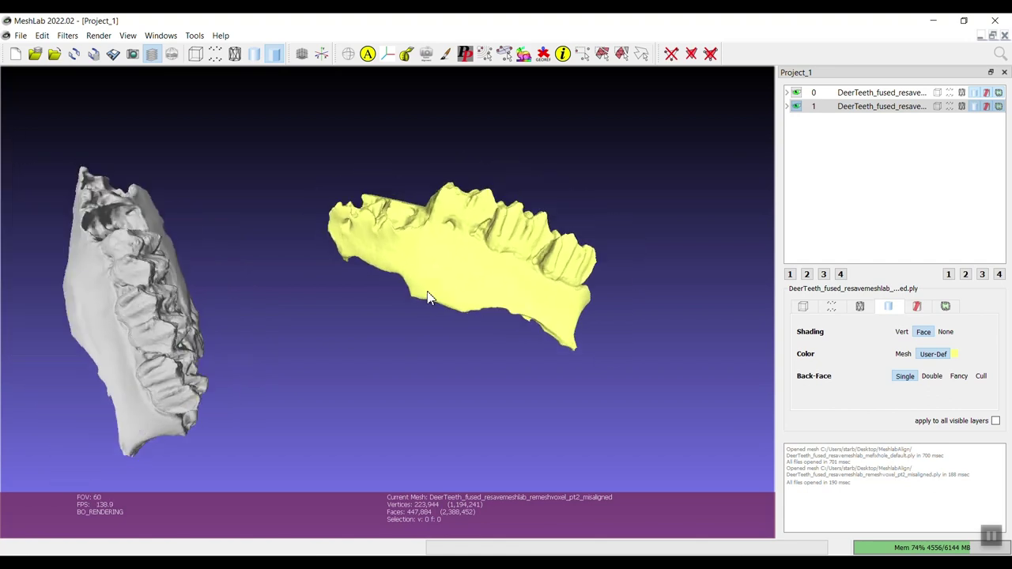
{"action": "scroll", "coordinate": [428, 297], "scroll_direction": "down", "scroll_amount": 4}
{"action": "scroll", "coordinate": [431, 291], "scroll_direction": "up", "scroll_amount": 2}
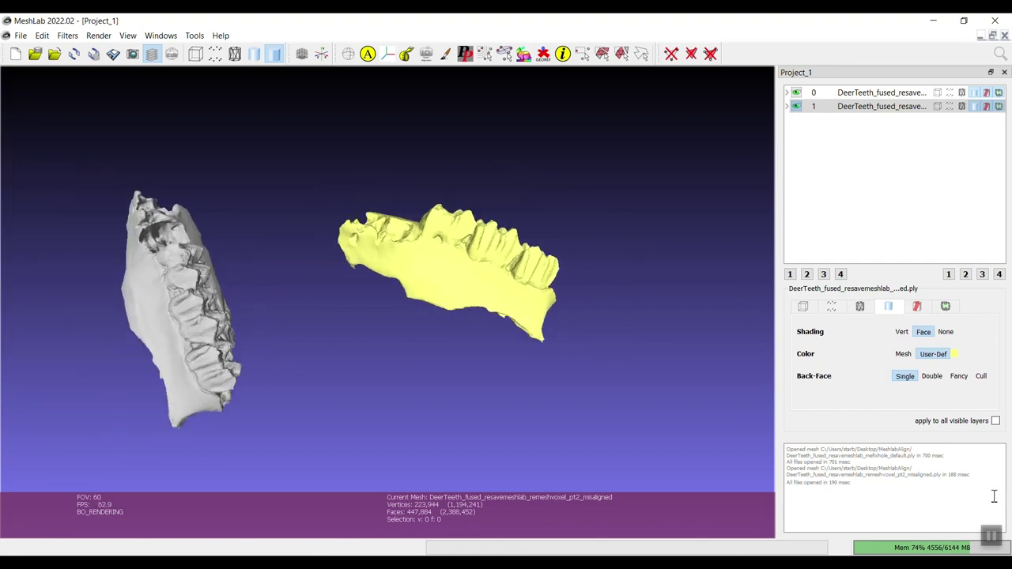
{"action": "left_click", "coordinate": [995, 540]}
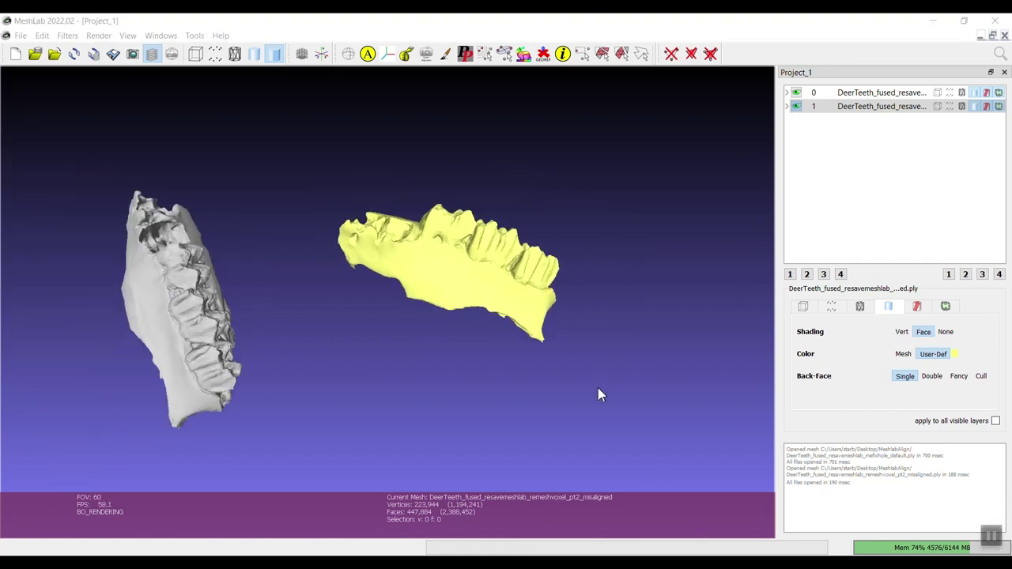
{"action": "left_click_drag", "start_coordinate": [474, 231], "coordinate": [554, 269]}
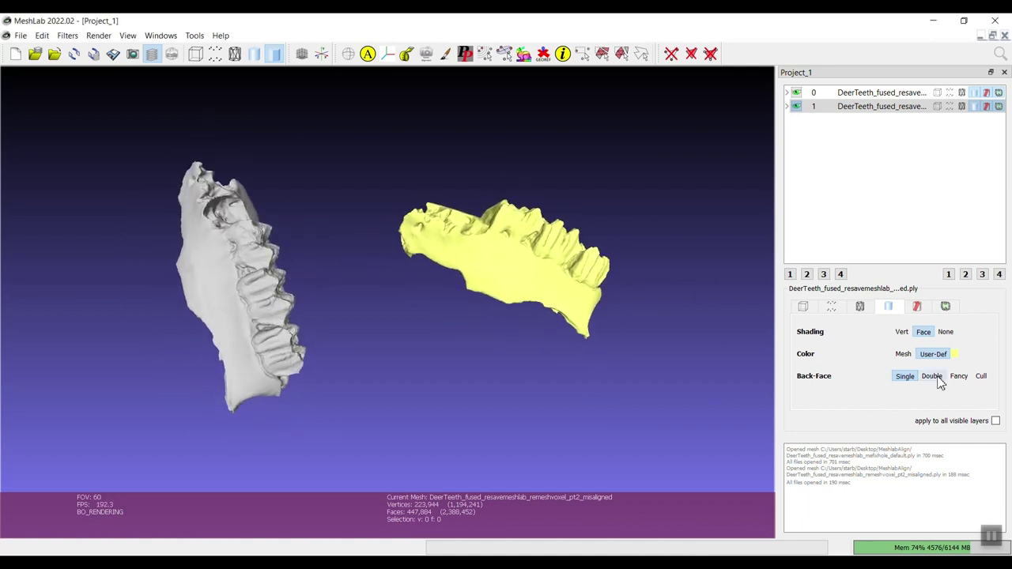
- Open and cancel the white layer 0 mesh's colour choice, ending with layer 0 current
{"action": "left_click", "coordinate": [879, 93]}
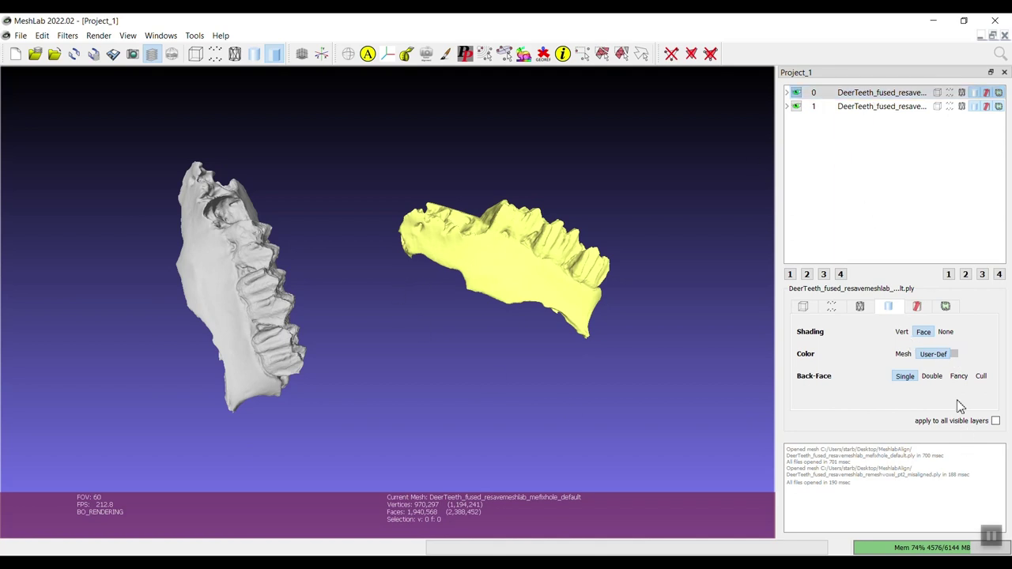
{"action": "left_click", "coordinate": [955, 354]}
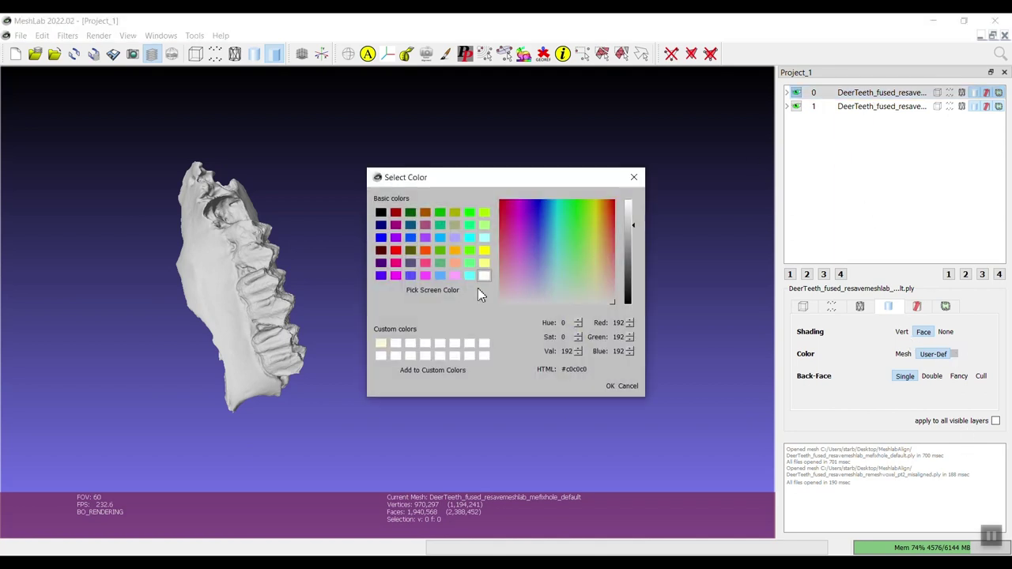
{"action": "left_click", "coordinate": [627, 387]}
{"action": "mouse_move", "coordinate": [472, 330]}
{"action": "left_mouse_down"}
{"action": "mouse_move", "coordinate": [492, 327]}
{"action": "mouse_move", "coordinate": [477, 329]}
{"action": "left_mouse_up"}
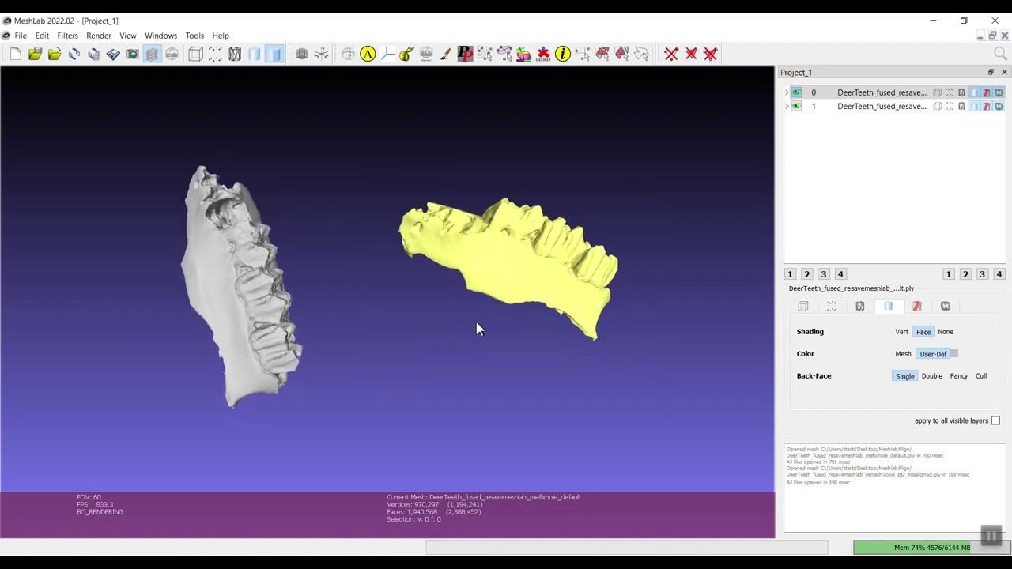
{"action": "left_click", "coordinate": [885, 106]}
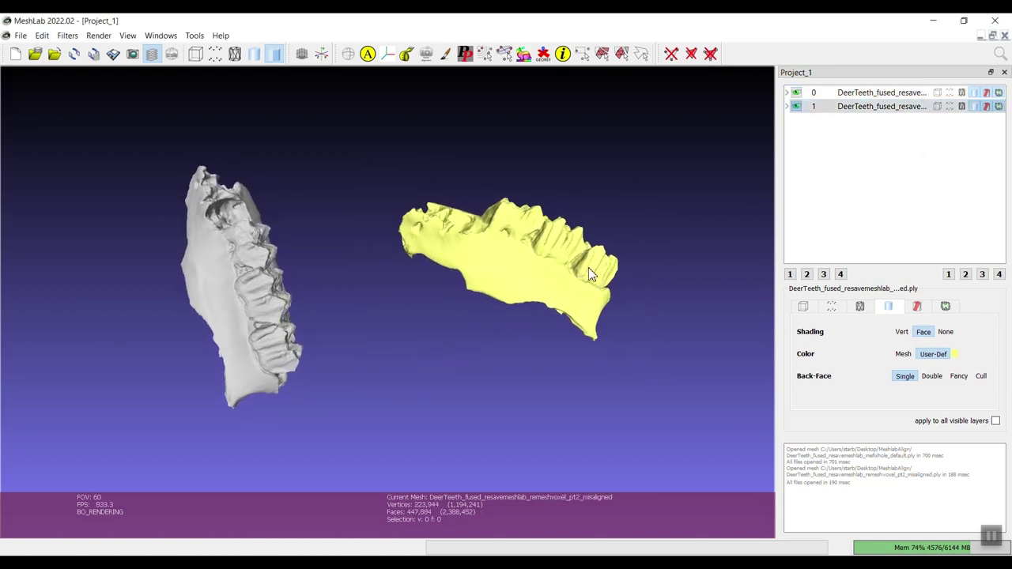
{"action": "left_click", "coordinate": [894, 94]}
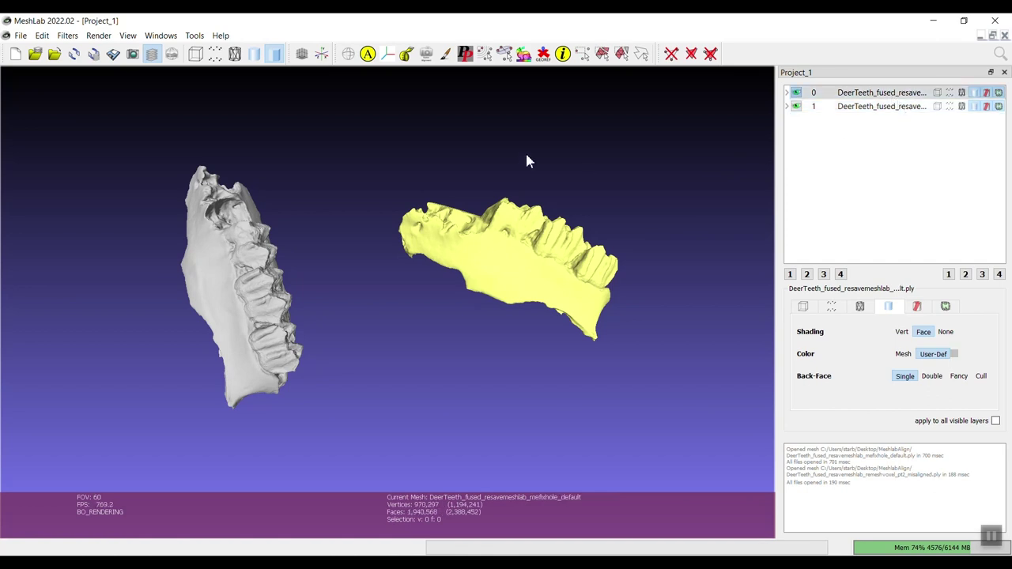
- Open the Align Tool as a wider floating panel, glue mesh 0 in place, and select mesh 1
{"action": "left_click", "coordinate": [367, 53]}
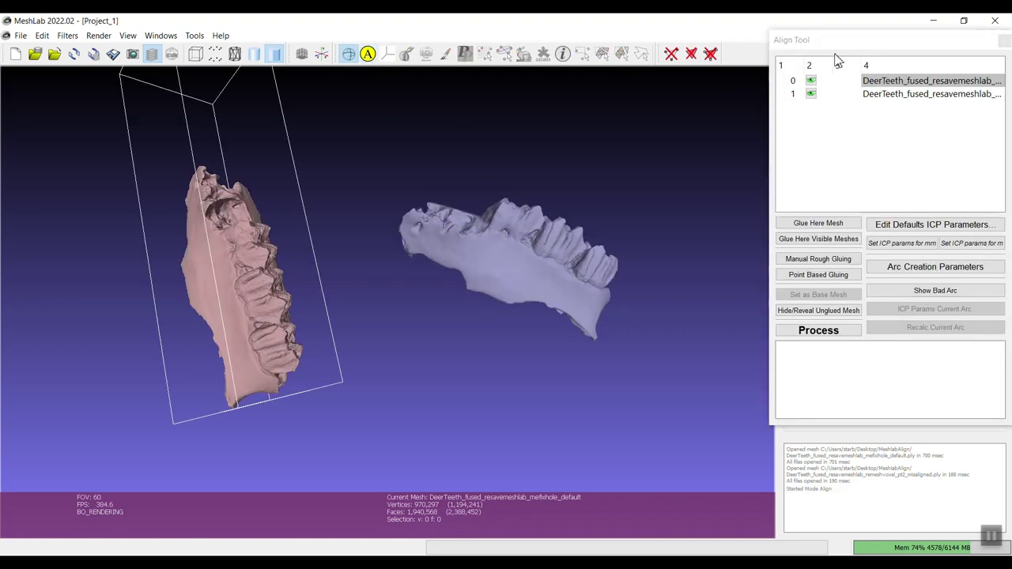
{"action": "left_click_drag", "start_coordinate": [862, 42], "coordinate": [749, 100]}
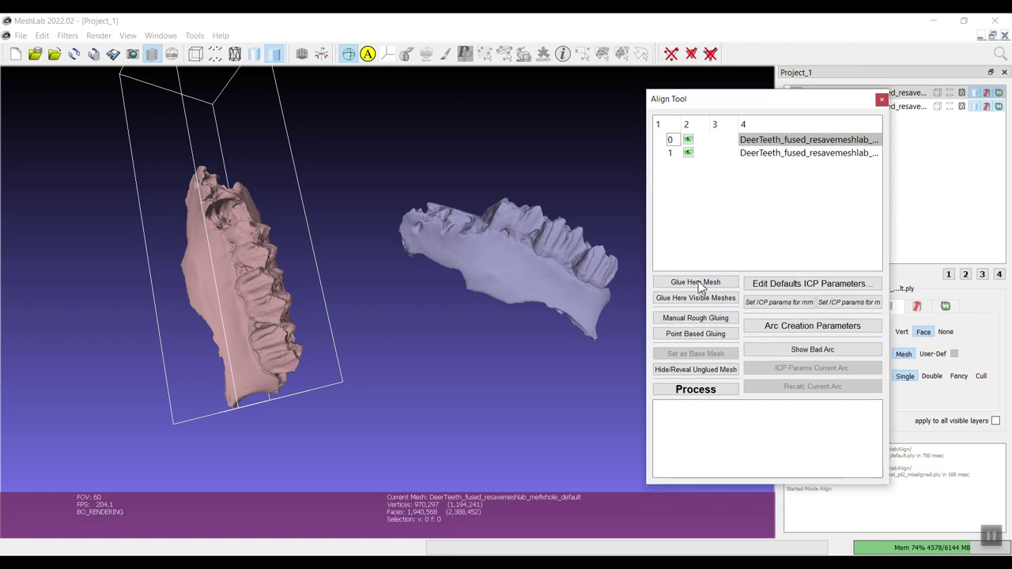
{"action": "left_click_drag", "start_coordinate": [646, 239], "coordinate": [586, 244]}
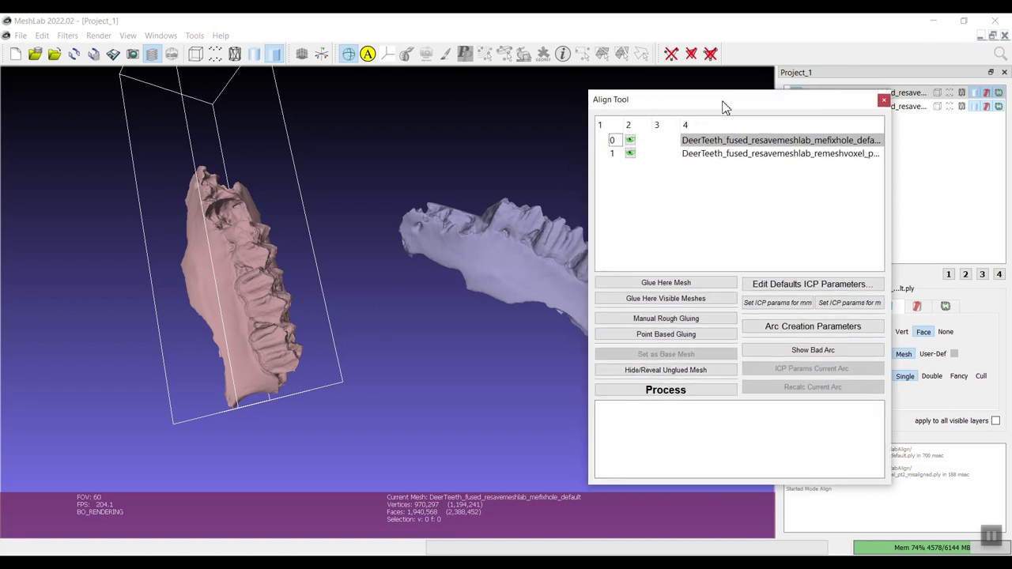
{"action": "left_click_drag", "start_coordinate": [723, 98], "coordinate": [838, 96]}
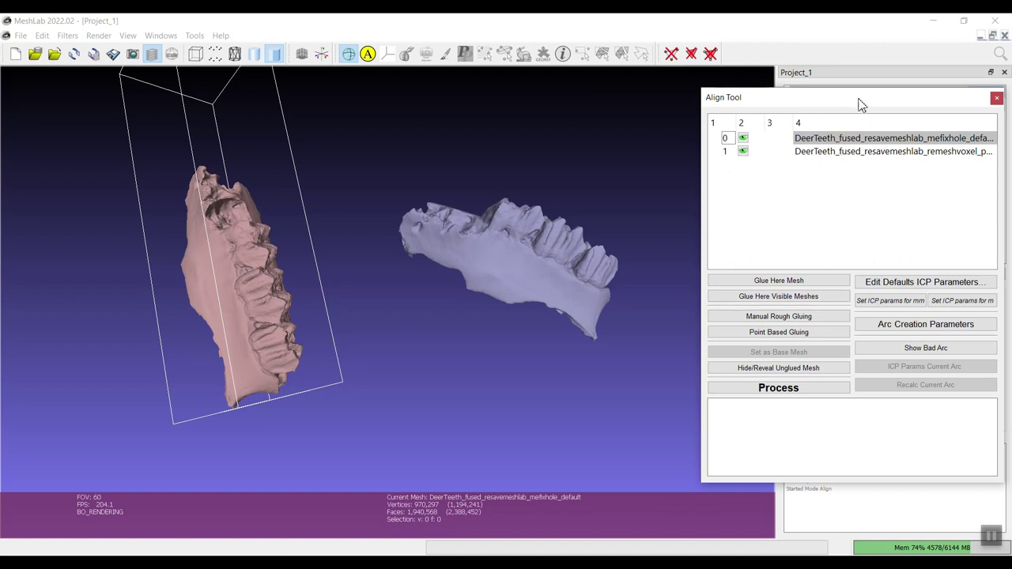
{"action": "left_click_drag", "start_coordinate": [864, 100], "coordinate": [798, 98]}
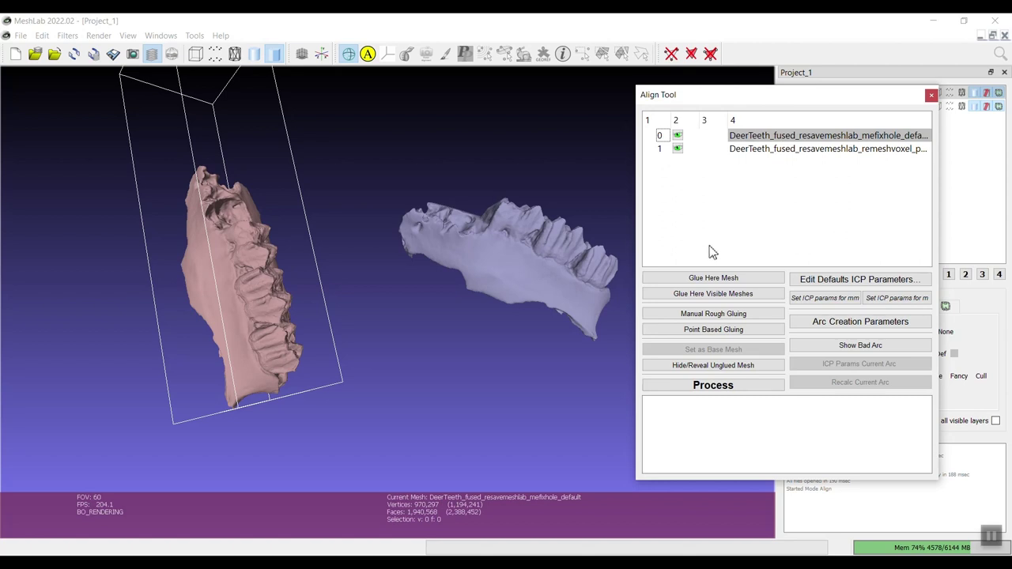
{"action": "left_click", "coordinate": [735, 280]}
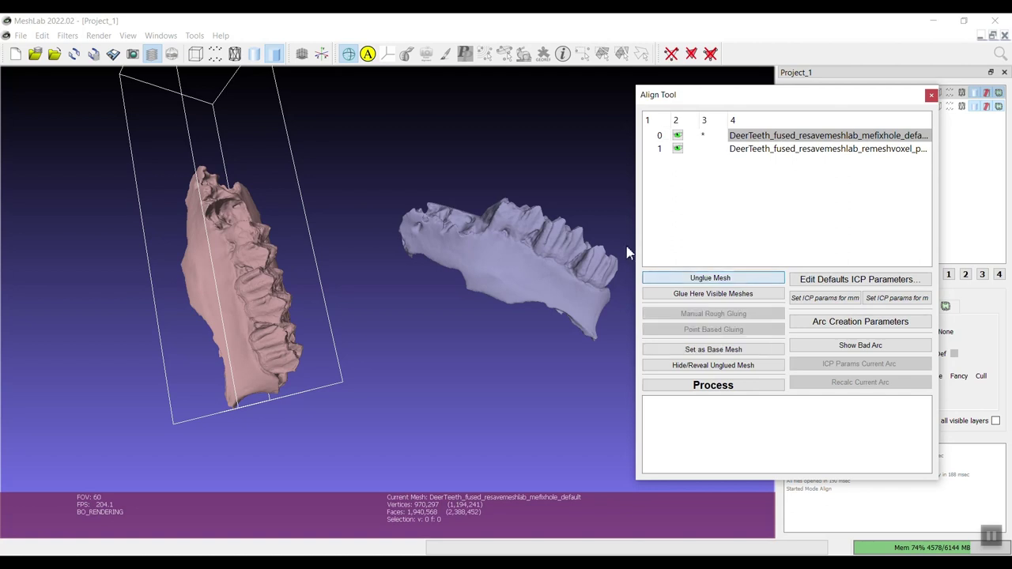
{"action": "left_click", "coordinate": [823, 151]}
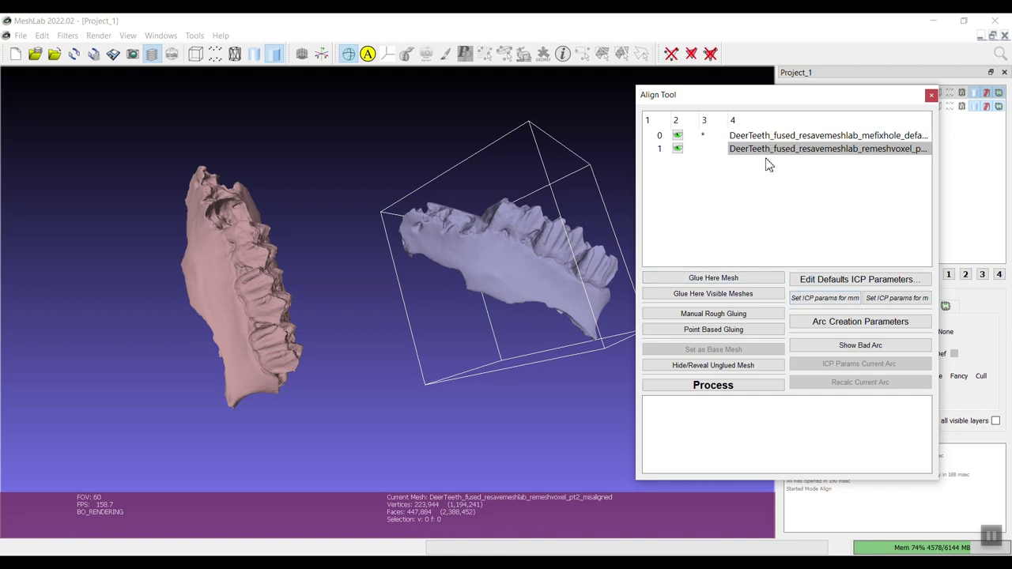
- Start point-based gluing and turn both jaws to a teeth-up side view in the picking window
{"action": "left_click", "coordinate": [759, 330]}
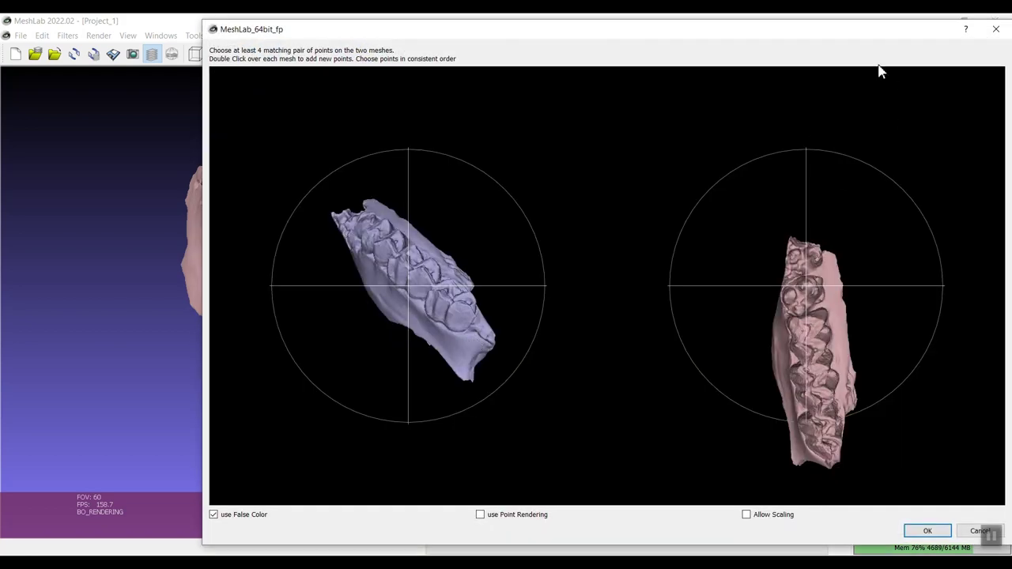
{"action": "left_click_drag", "start_coordinate": [834, 31], "coordinate": [722, 36]}
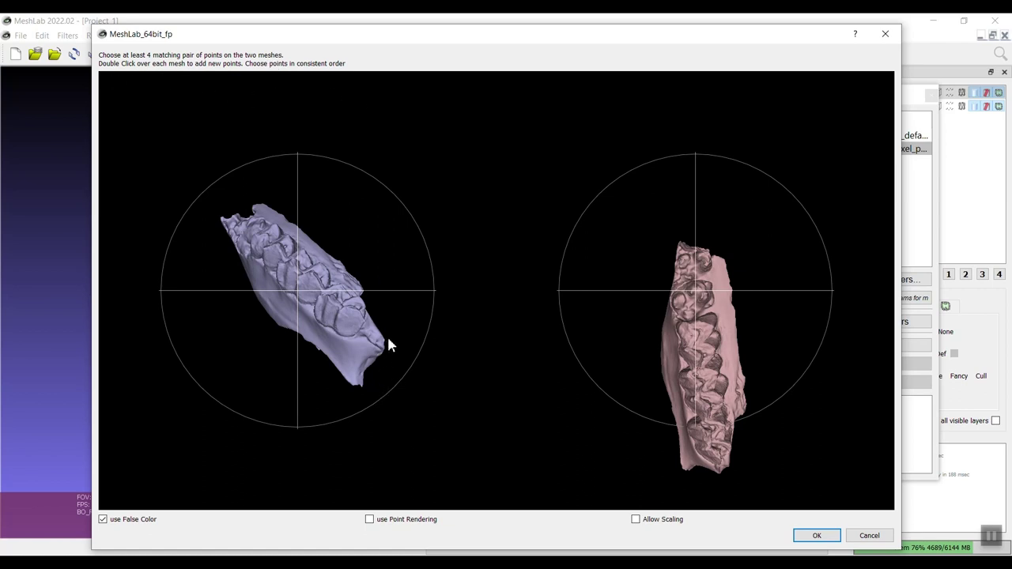
{"action": "left_click_drag", "start_coordinate": [388, 343], "coordinate": [711, 284]}
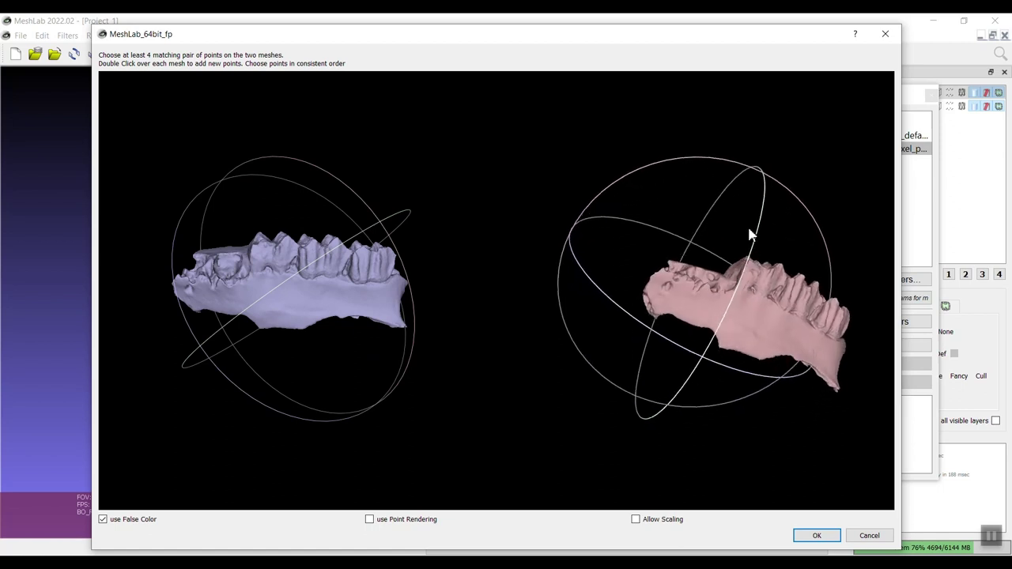
{"action": "scroll", "coordinate": [768, 342], "scroll_direction": "up", "scroll_amount": 3}
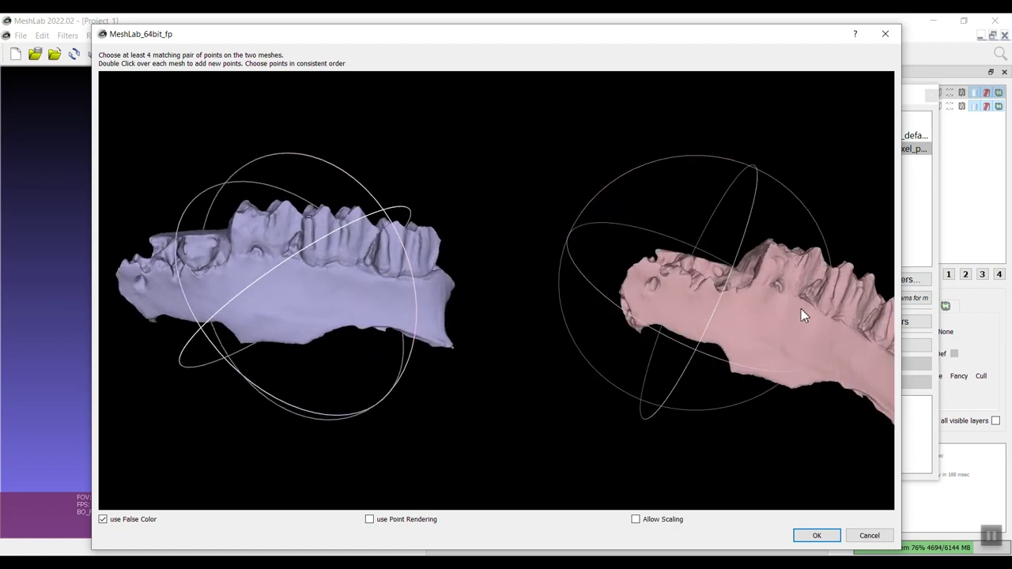
{"action": "left_click_drag", "start_coordinate": [801, 315], "coordinate": [797, 277]}
{"action": "left_click_drag", "start_coordinate": [269, 253], "coordinate": [242, 264]}
{"action": "mouse_move", "coordinate": [757, 293]}
{"action": "left_mouse_down"}
{"action": "mouse_move", "coordinate": [768, 310]}
{"action": "mouse_move", "coordinate": [763, 301]}
{"action": "left_mouse_up"}
{"action": "left_click_drag", "start_coordinate": [233, 317], "coordinate": [262, 267]}
{"action": "left_click_drag", "start_coordinate": [752, 276], "coordinate": [735, 284]}
{"action": "scroll", "coordinate": [771, 335], "scroll_direction": "down", "scroll_amount": 5}
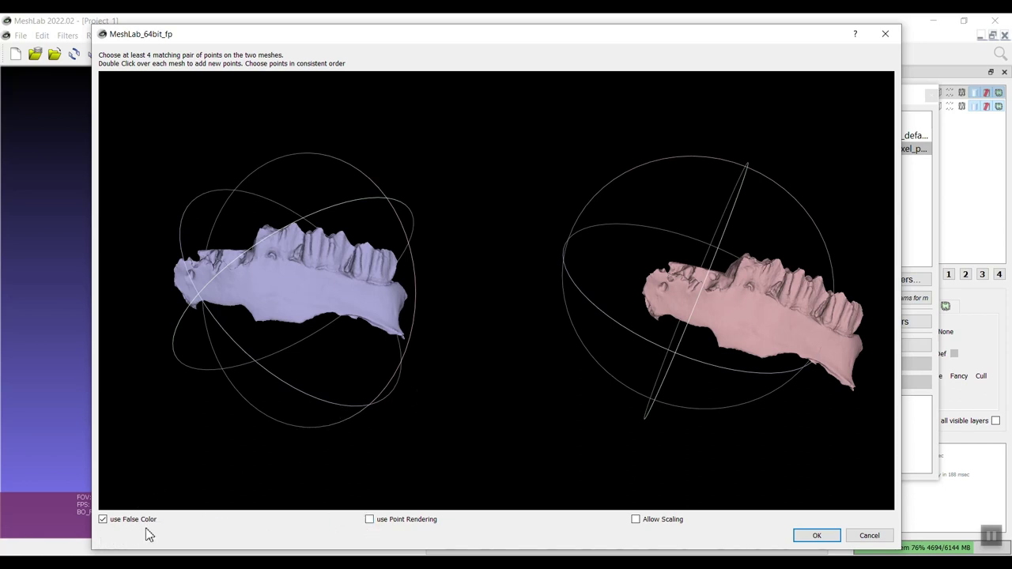
- Toggle 'use False Color' off and back on, then try point rendering before returning to solid shading
{"action": "left_click", "coordinate": [103, 521]}
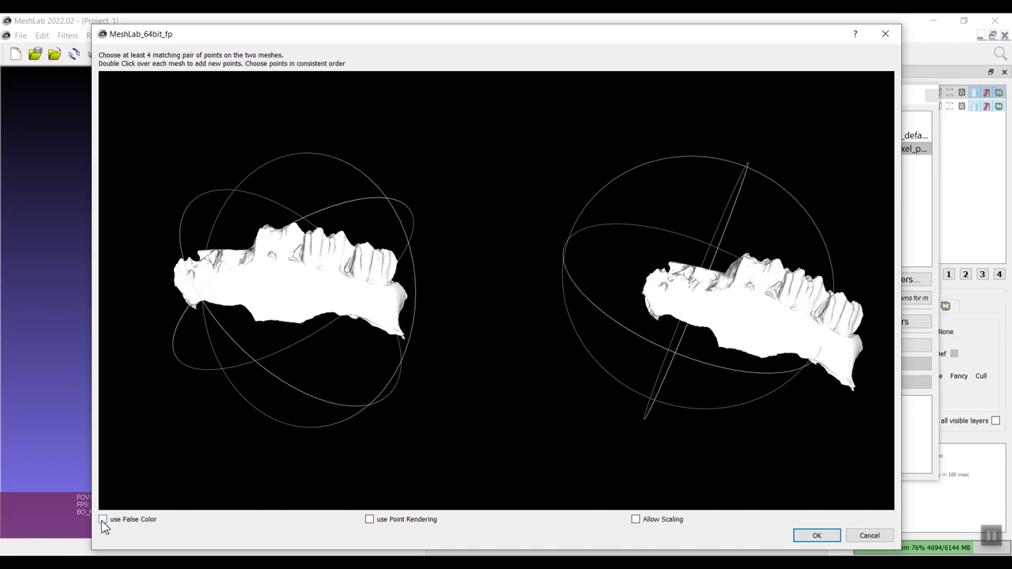
{"action": "left_click", "coordinate": [104, 521]}
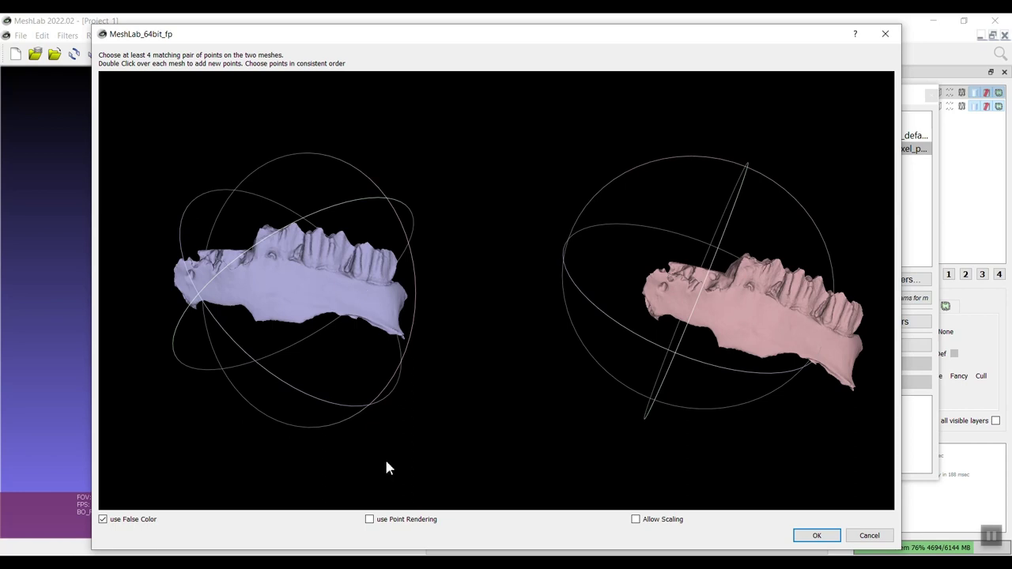
{"action": "left_click", "coordinate": [369, 520]}
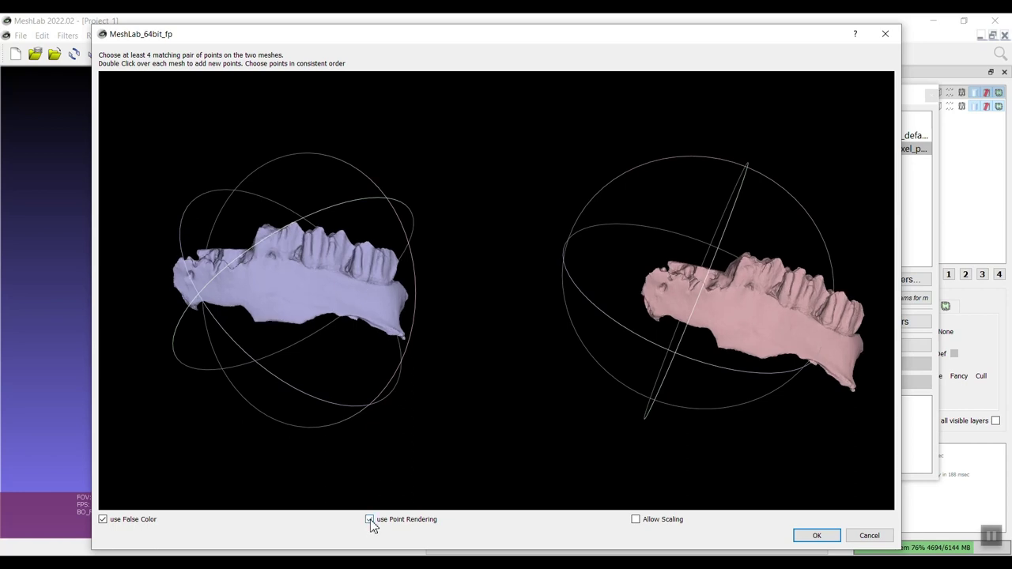
{"action": "left_click", "coordinate": [370, 521]}
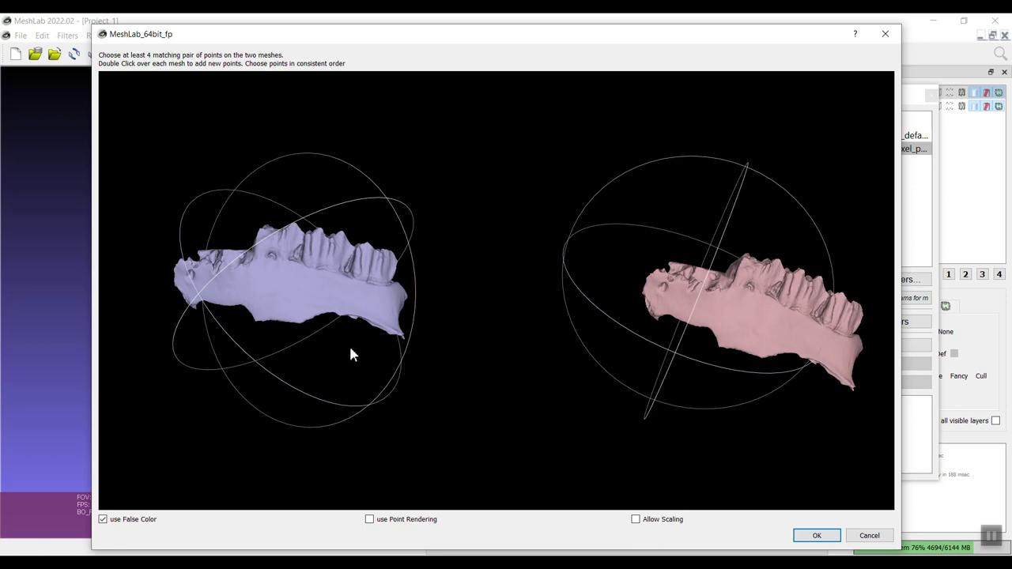
- Orient both jaws and double-click the first matching point on the left jaw
{"action": "left_click_drag", "start_coordinate": [414, 249], "coordinate": [476, 282]}
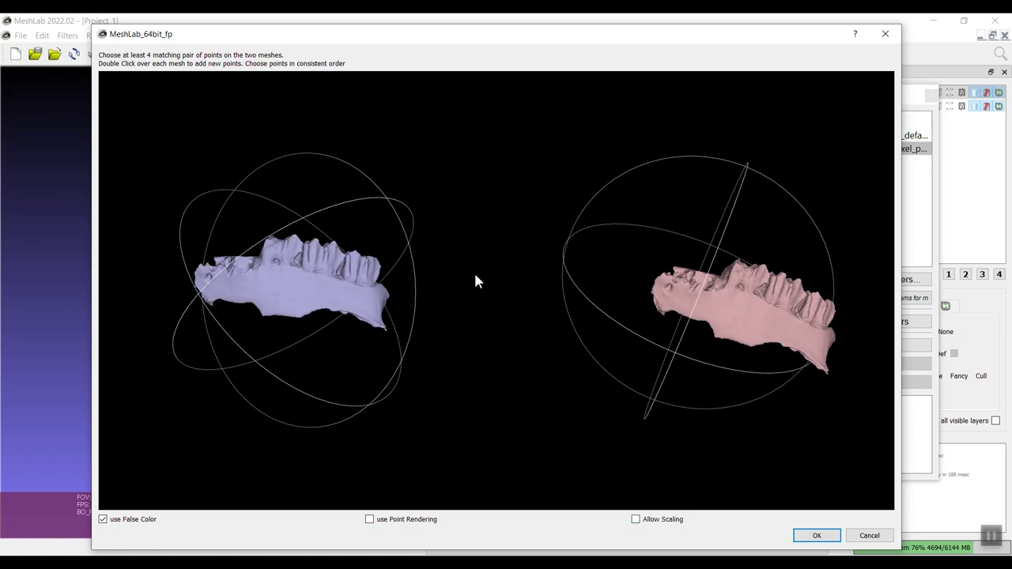
{"action": "scroll", "coordinate": [476, 281], "scroll_direction": "up", "scroll_amount": 2}
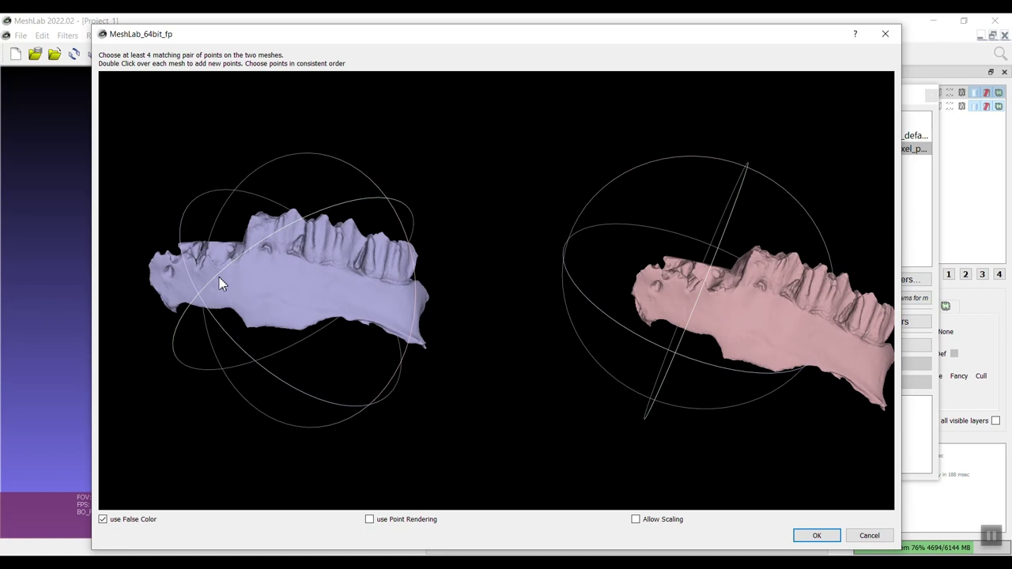
{"action": "left_click_drag", "start_coordinate": [282, 246], "coordinate": [305, 233]}
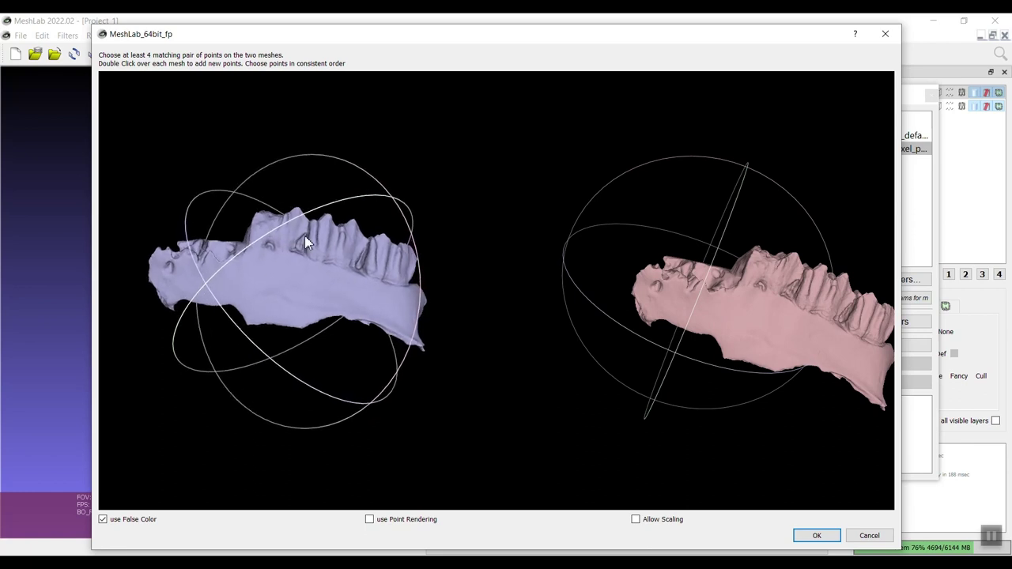
{"action": "left_click_drag", "start_coordinate": [707, 290], "coordinate": [713, 309]}
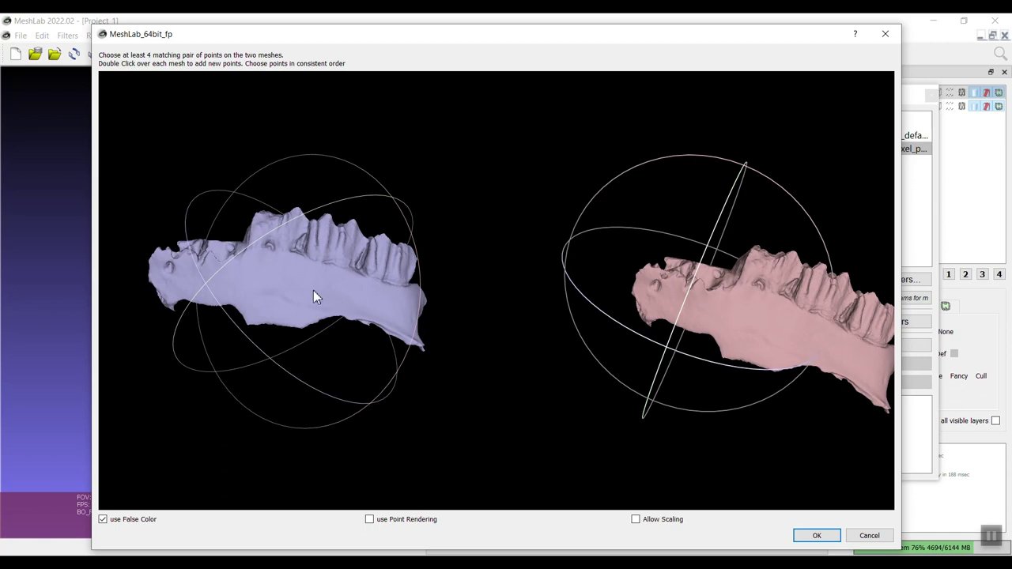
{"action": "double_click", "coordinate": [209, 253]}
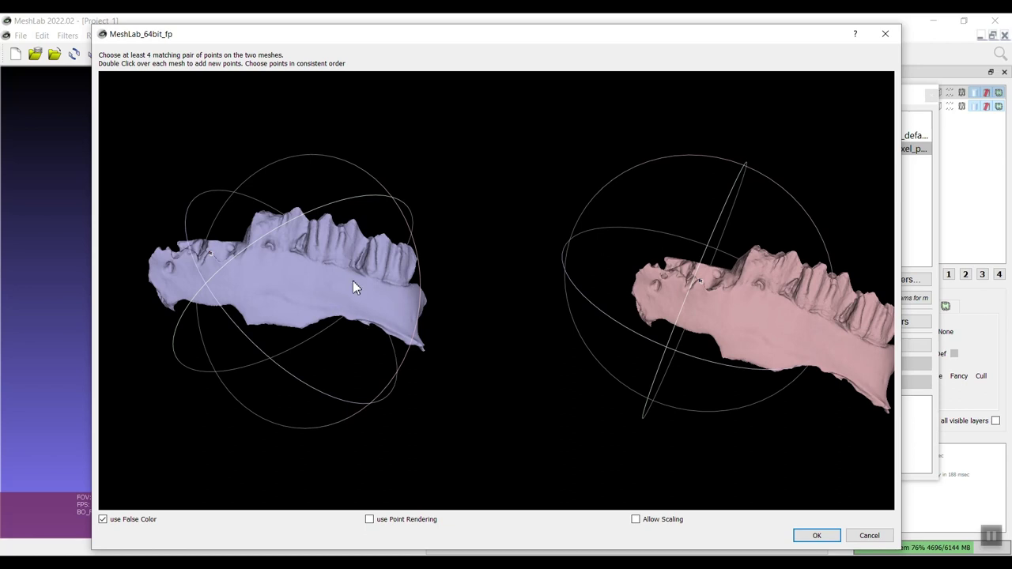
- Turn the purple and pink jaws to matching inner-side views
{"action": "left_click_drag", "start_coordinate": [387, 275], "coordinate": [359, 262]}
{"action": "left_click_drag", "start_coordinate": [779, 329], "coordinate": [786, 322]}
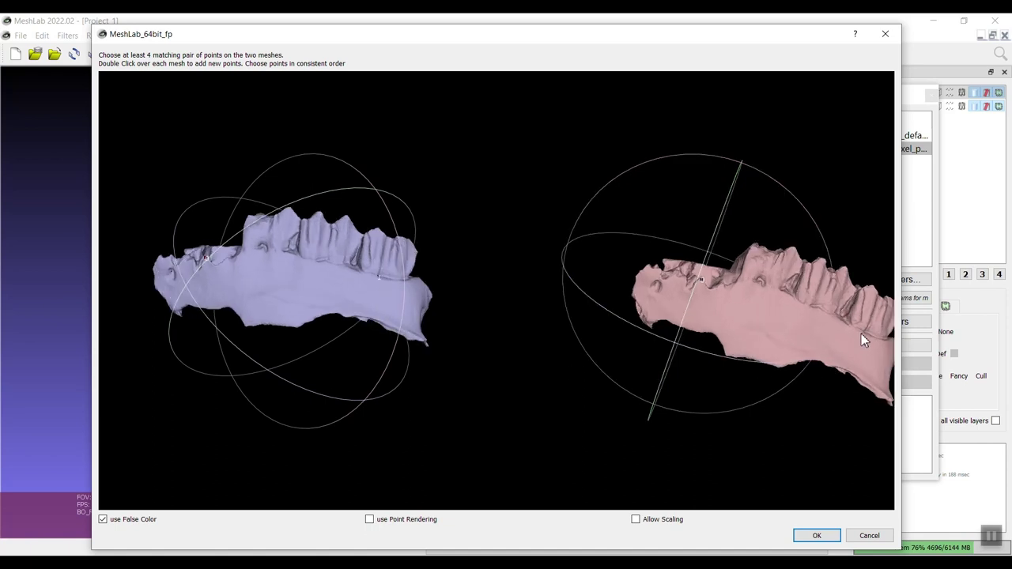
{"action": "left_click_drag", "start_coordinate": [488, 315], "coordinate": [370, 311]}
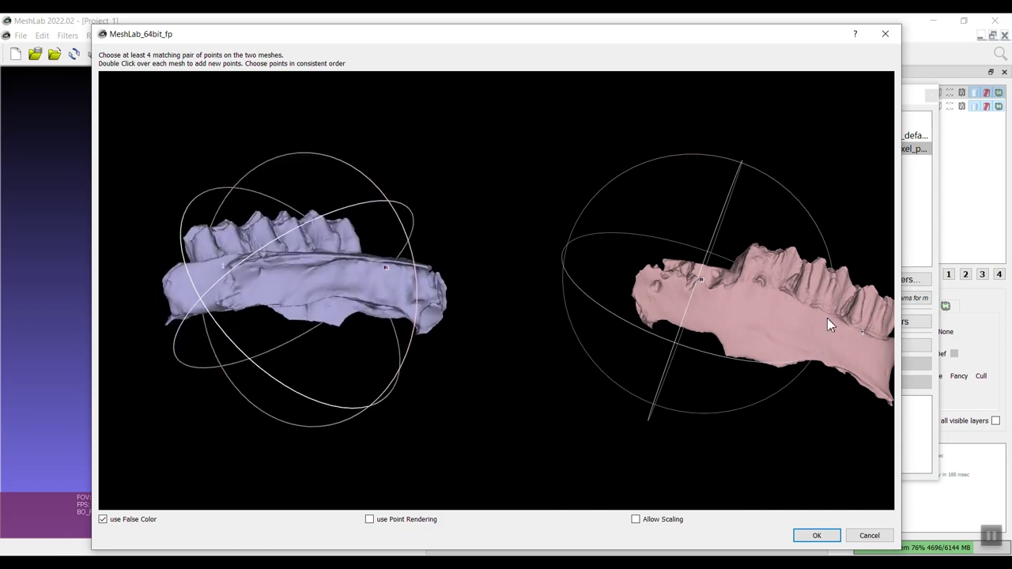
{"action": "left_click_drag", "start_coordinate": [828, 318], "coordinate": [713, 299]}
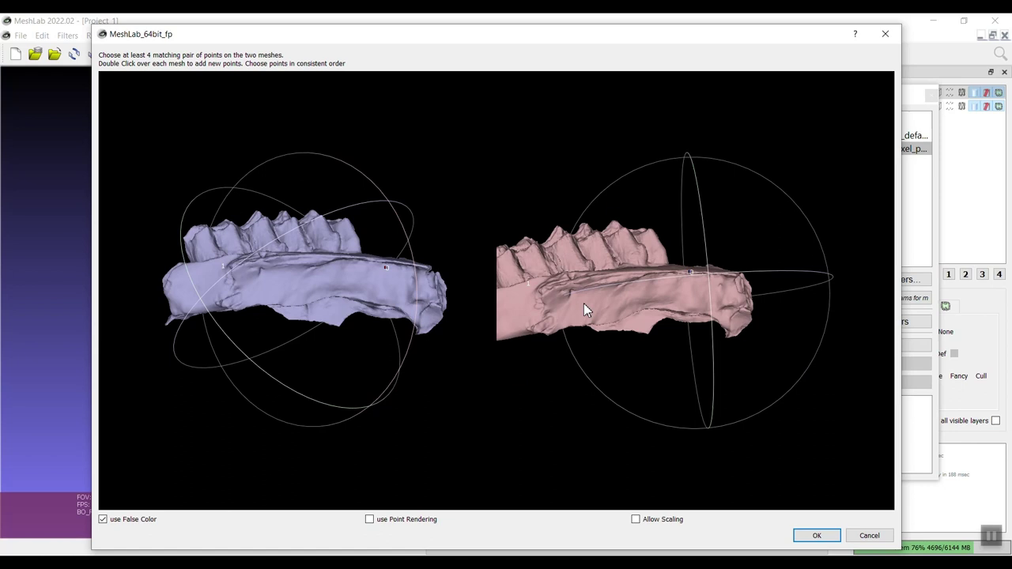
{"action": "scroll", "coordinate": [630, 322], "scroll_direction": "up", "scroll_amount": 2}
{"action": "scroll", "coordinate": [630, 322], "scroll_direction": "down", "scroll_amount": 3}
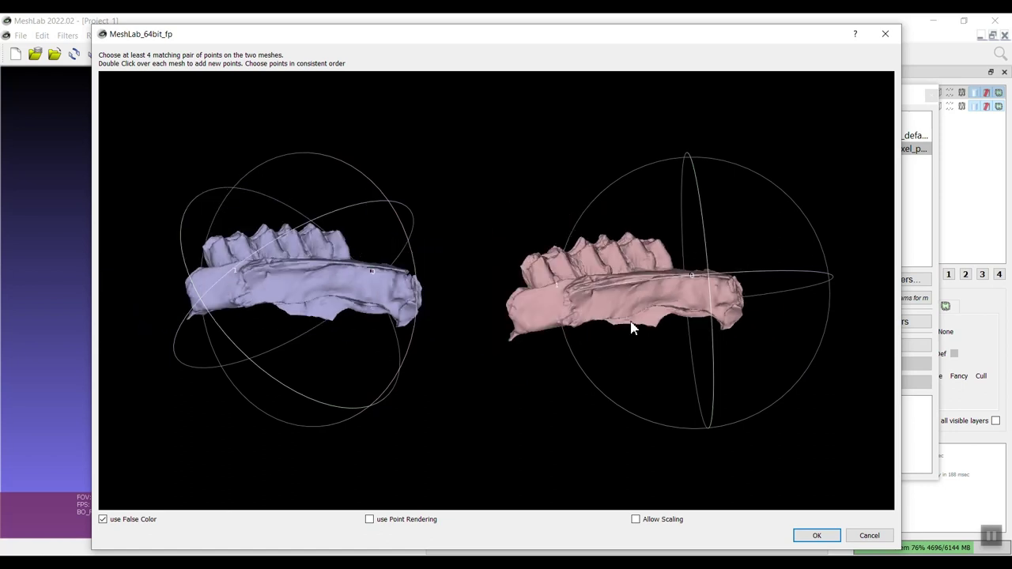
{"action": "left_click_drag", "start_coordinate": [632, 323], "coordinate": [607, 324]}
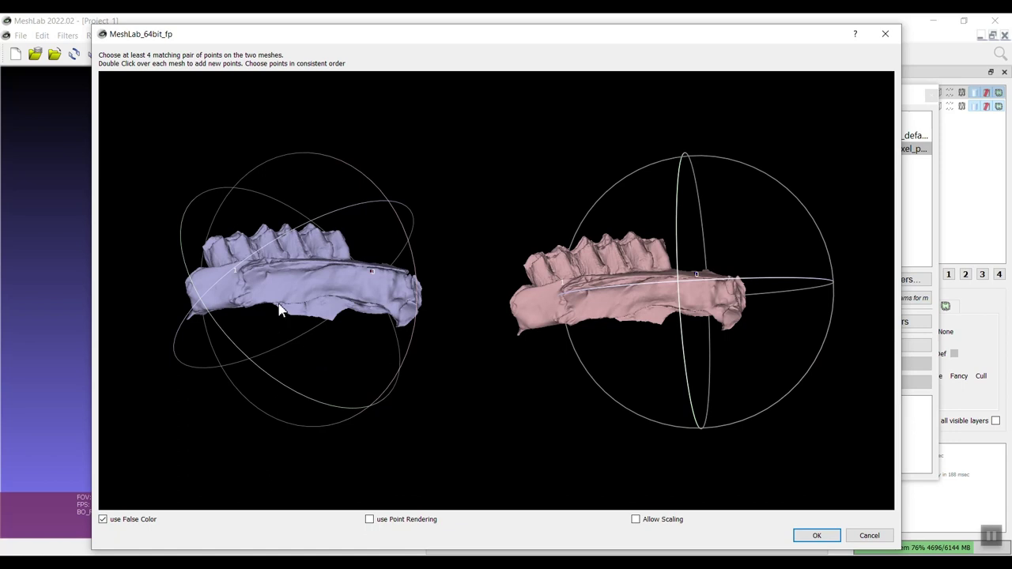
{"action": "left_click_drag", "start_coordinate": [349, 282], "coordinate": [318, 362]}
{"action": "scroll", "coordinate": [343, 314], "scroll_direction": "down", "scroll_amount": 1}
{"action": "scroll", "coordinate": [343, 314], "scroll_direction": "up", "scroll_amount": 3}
{"action": "left_click_drag", "start_coordinate": [637, 322], "coordinate": [746, 373]}
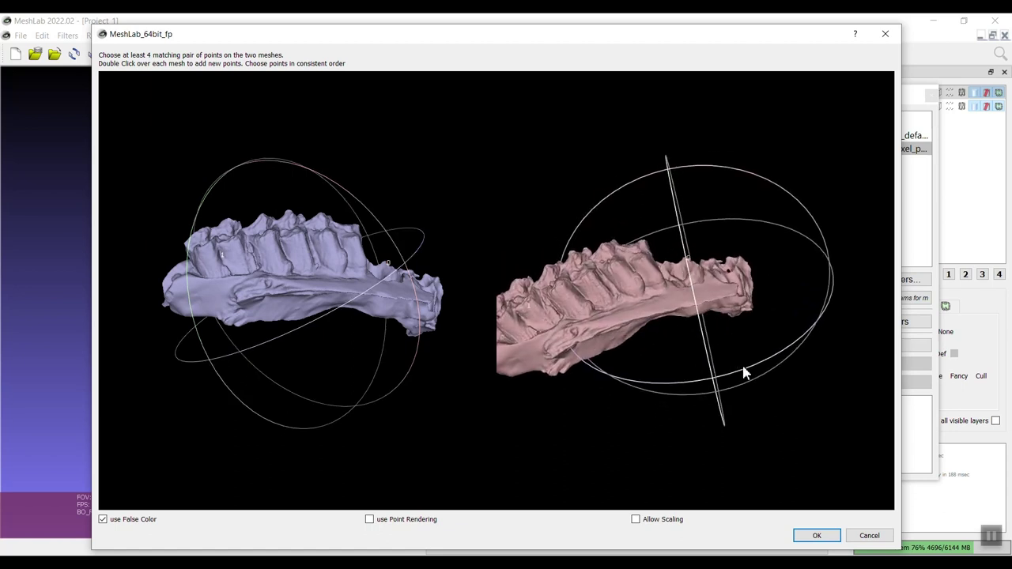
{"action": "left_click_drag", "start_coordinate": [309, 308], "coordinate": [335, 265]}
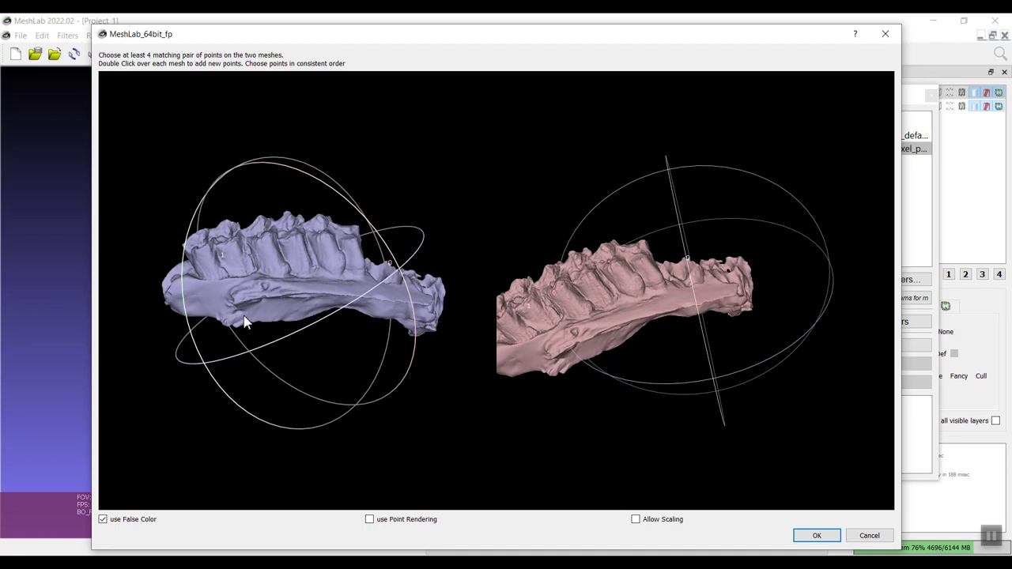
- Add a matching point pair on the purple and pink jaws, then turn both to their undersides
{"action": "double_click", "coordinate": [334, 275]}
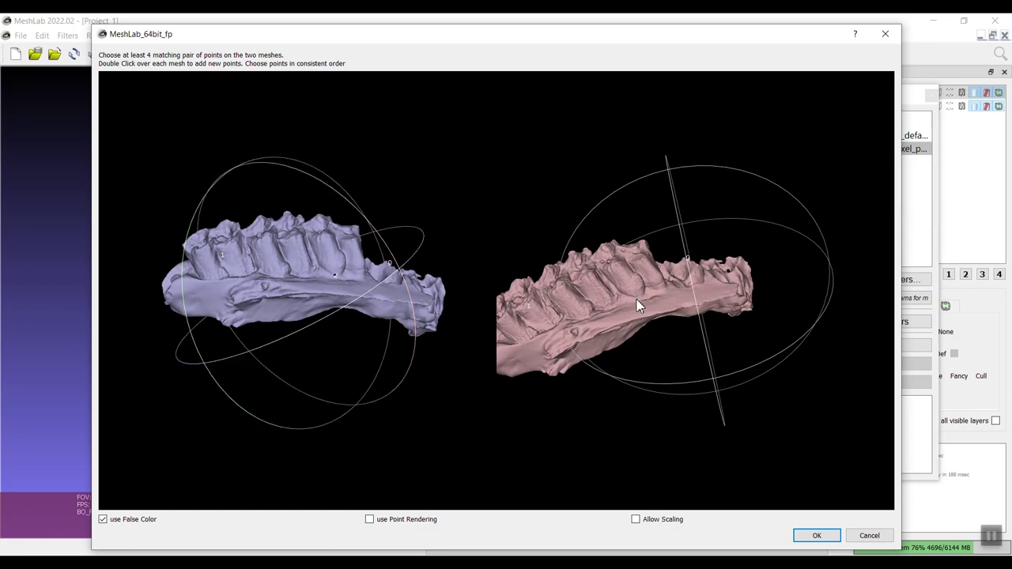
{"action": "double_click", "coordinate": [637, 299]}
{"action": "left_click_drag", "start_coordinate": [334, 342], "coordinate": [316, 278]}
{"action": "left_click_drag", "start_coordinate": [589, 319], "coordinate": [718, 242]}
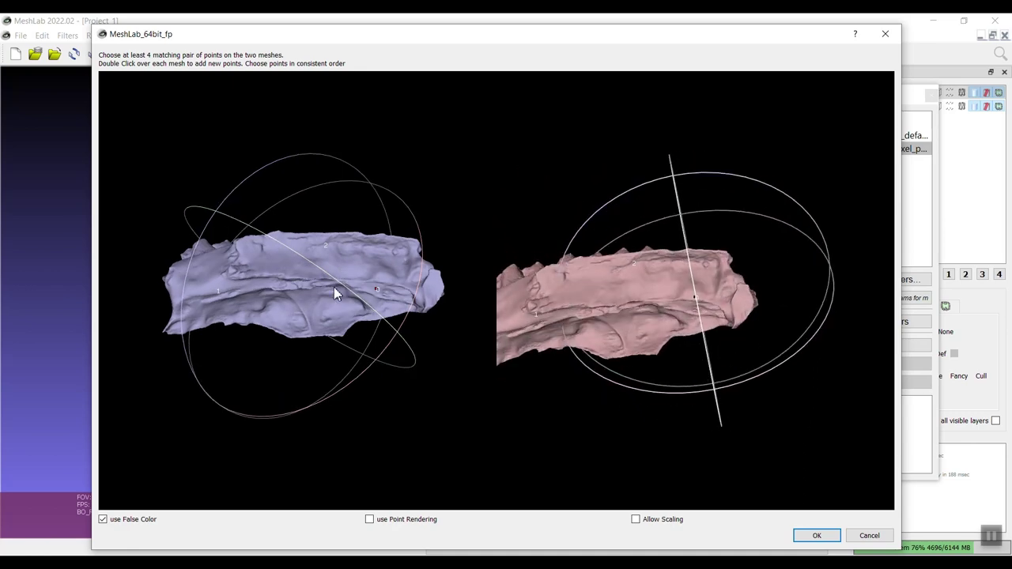
{"action": "left_click_drag", "start_coordinate": [688, 318], "coordinate": [639, 309]}
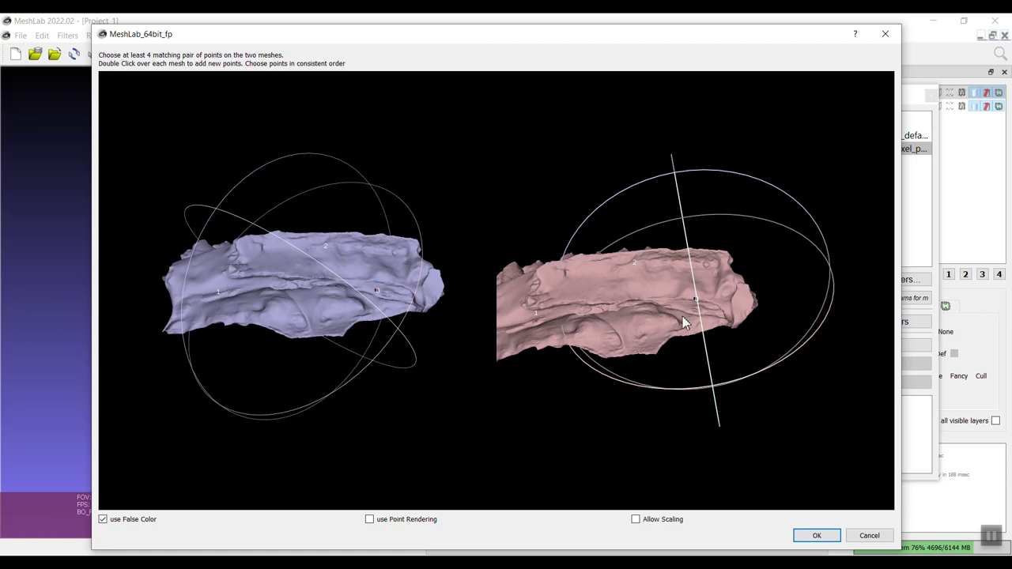
- Place further numbered points on the purple jaw's underside, turning it toward the tooth row
{"action": "double_click", "coordinate": [266, 246]}
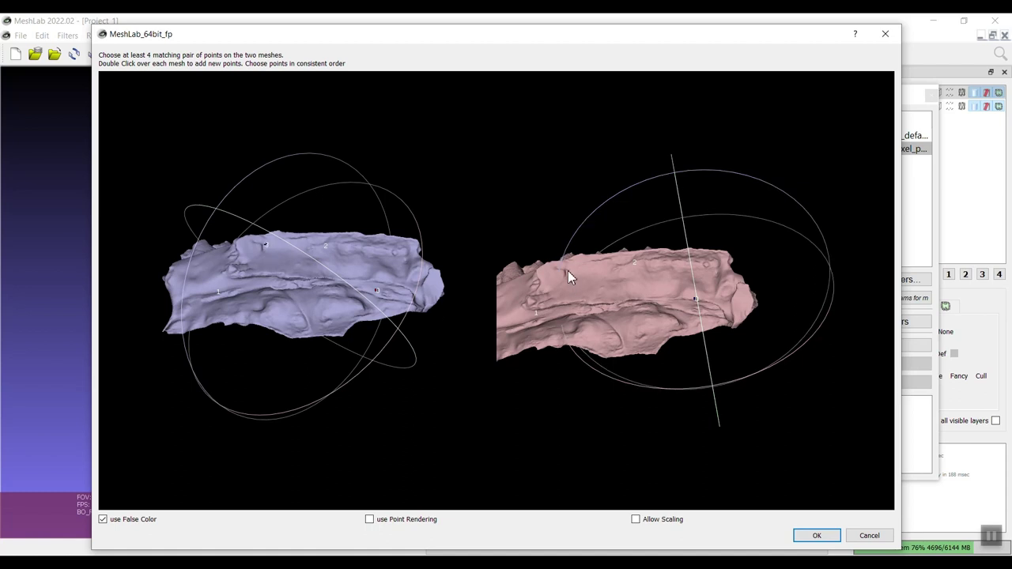
{"action": "left_click_drag", "start_coordinate": [310, 335], "coordinate": [323, 242]}
{"action": "left_click_drag", "start_coordinate": [676, 324], "coordinate": [648, 299]}
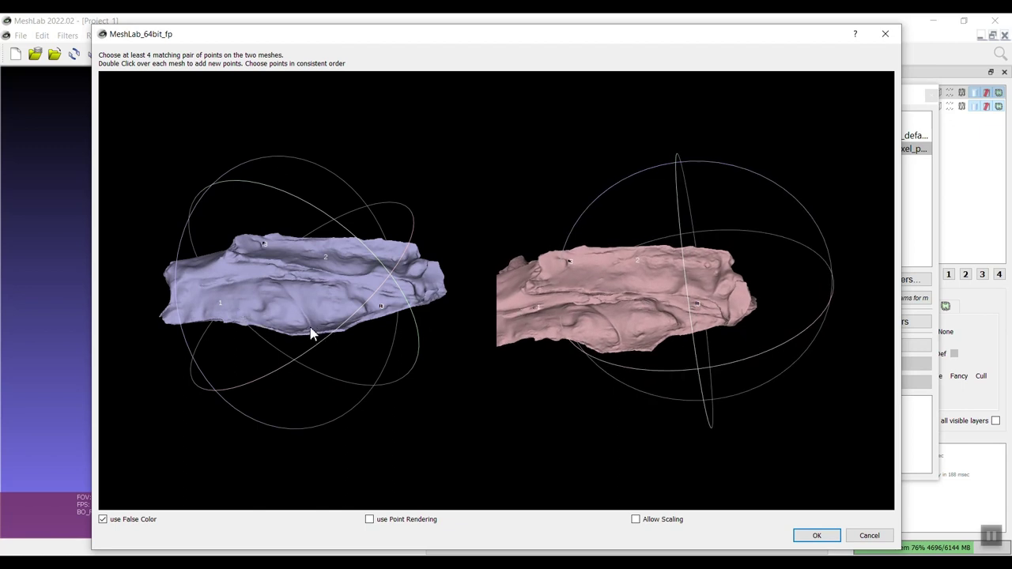
{"action": "left_click_drag", "start_coordinate": [327, 299], "coordinate": [287, 327]}
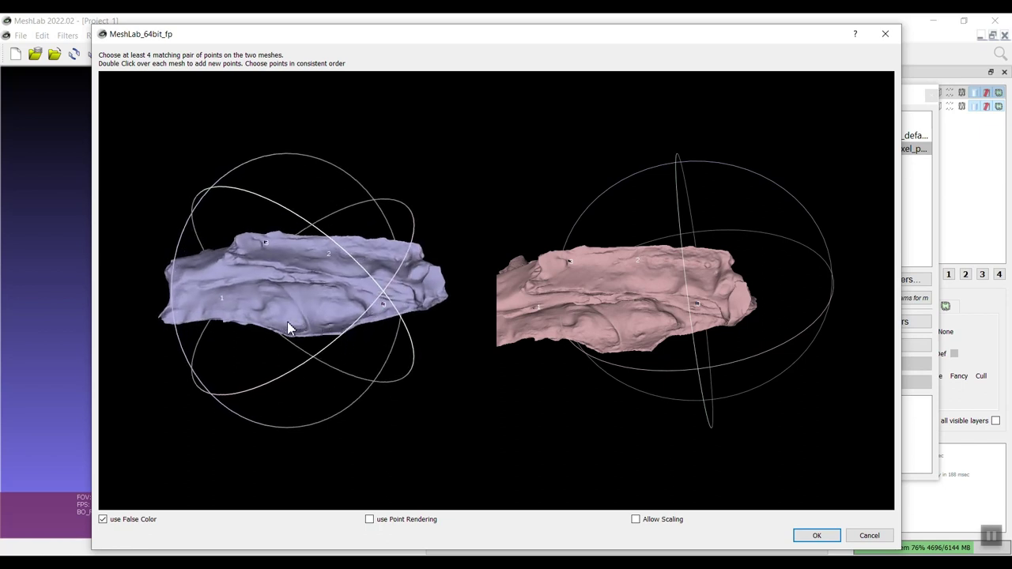
{"action": "double_click", "coordinate": [301, 315]}
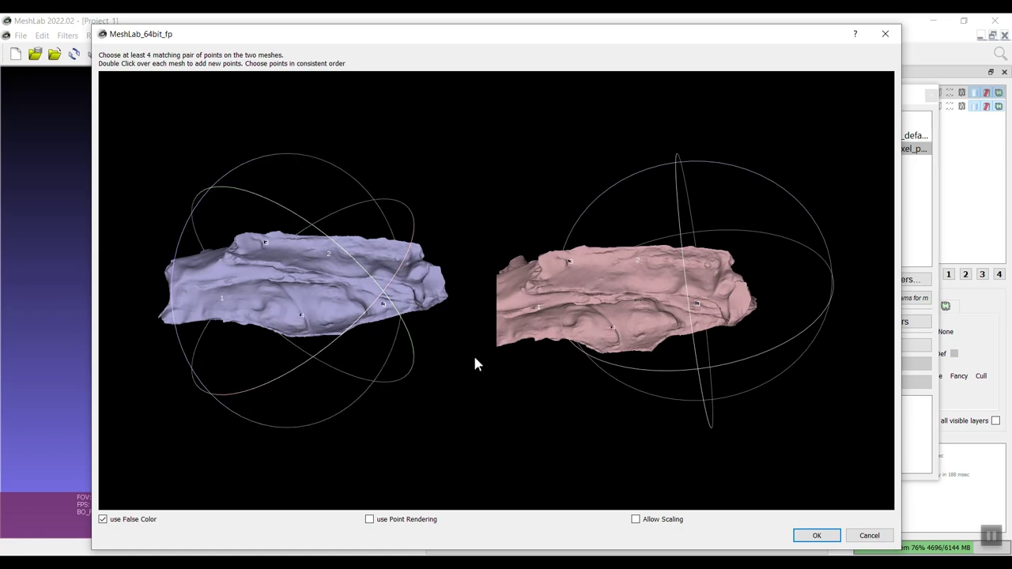
{"action": "left_click_drag", "start_coordinate": [325, 290], "coordinate": [271, 345]}
- Mark the final matching point on the pink jaw's tooth row and accept to glue the meshes
{"action": "left_click_drag", "start_coordinate": [631, 320], "coordinate": [687, 378]}
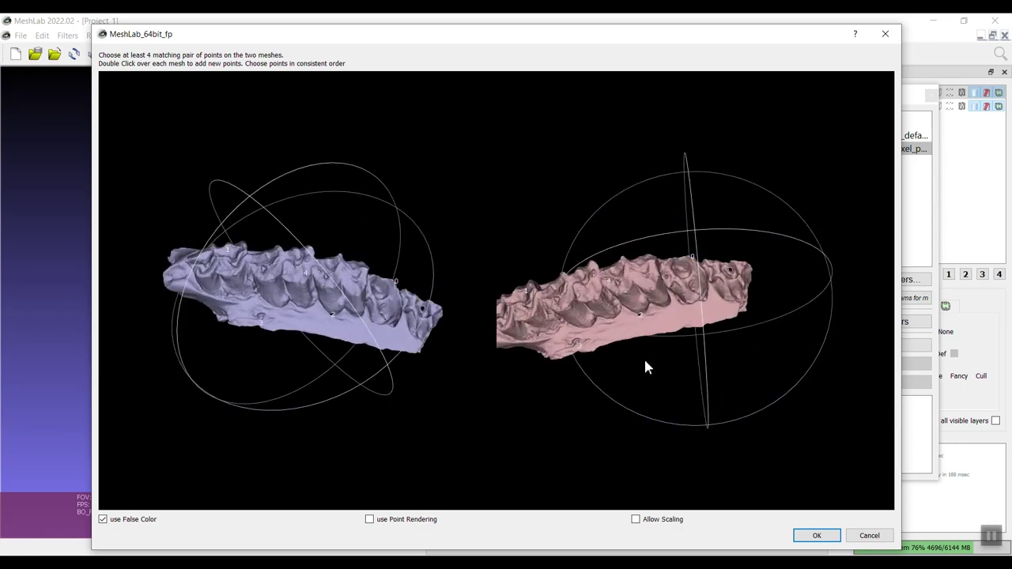
{"action": "scroll", "coordinate": [643, 357], "scroll_direction": "up", "scroll_amount": 2}
{"action": "mouse_move", "coordinate": [293, 353]}
{"action": "left_mouse_down"}
{"action": "mouse_move", "coordinate": [291, 366]}
{"action": "mouse_move", "coordinate": [285, 360]}
{"action": "left_mouse_up"}
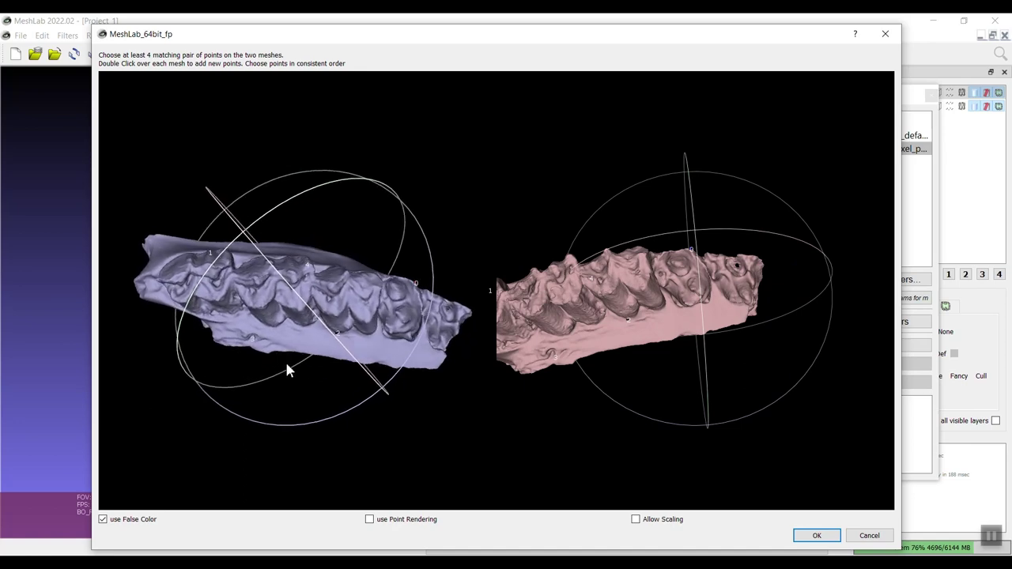
{"action": "left_click_drag", "start_coordinate": [707, 303], "coordinate": [735, 340]}
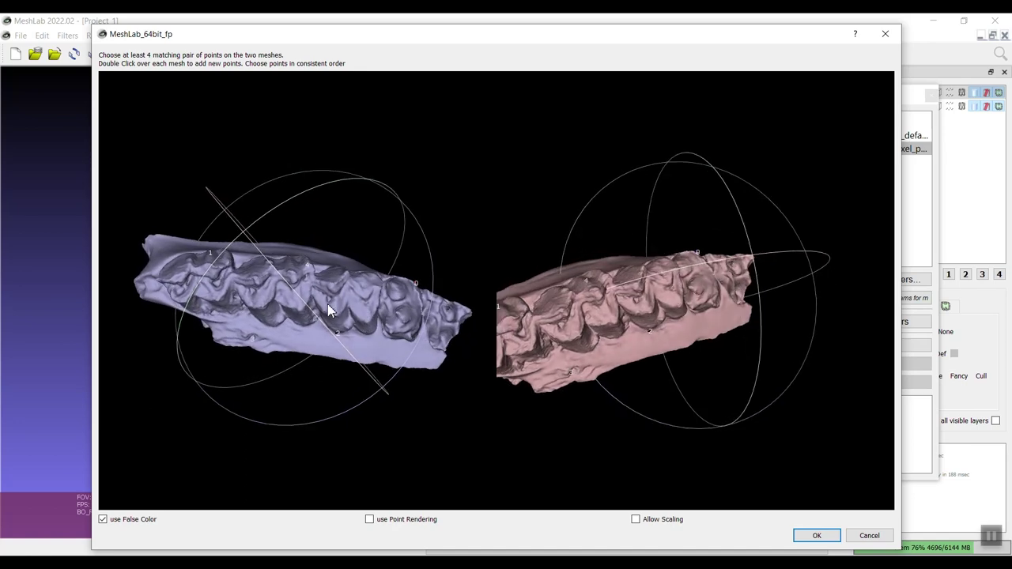
{"action": "double_click", "coordinate": [638, 306]}
{"action": "left_click_drag", "start_coordinate": [445, 379], "coordinate": [79, 355]}
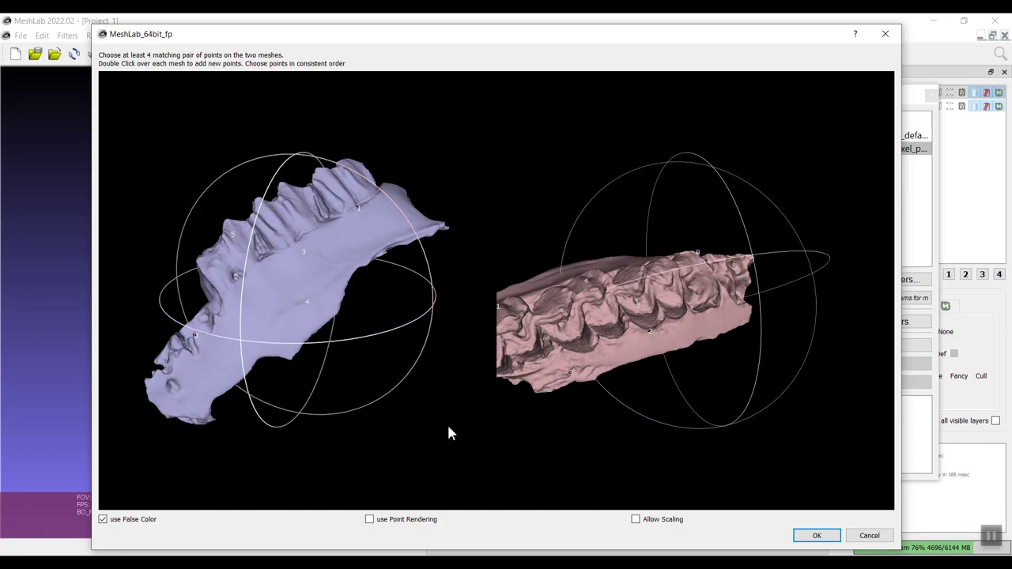
{"action": "left_click", "coordinate": [815, 535]}
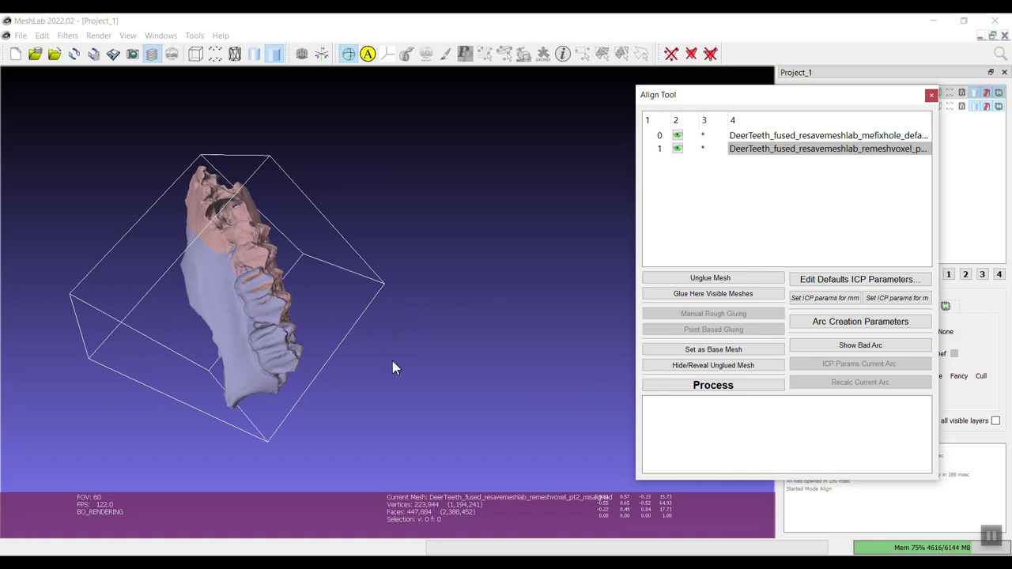
{"action": "left_click_drag", "start_coordinate": [393, 365], "coordinate": [527, 264]}
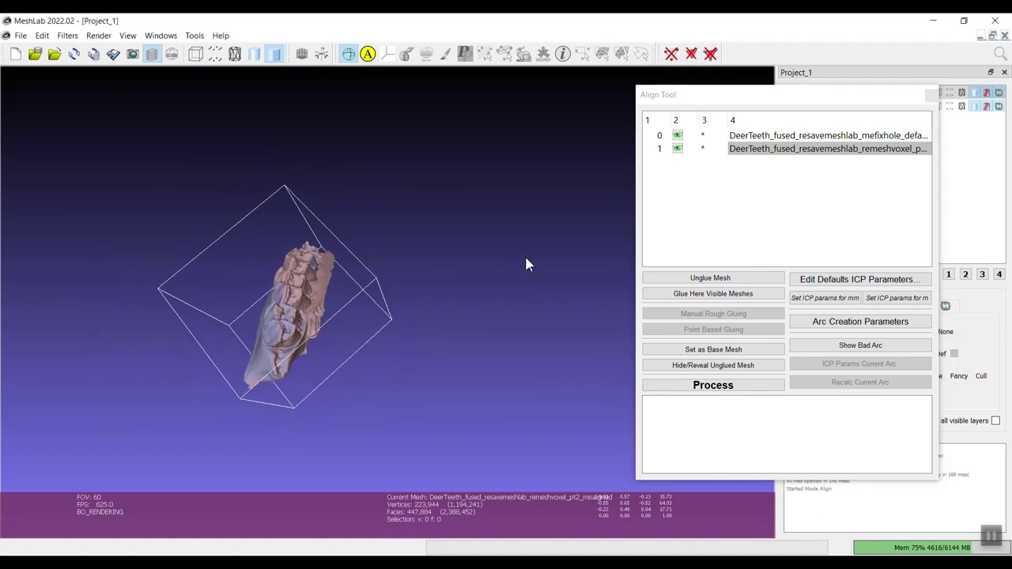
{"action": "left_click_drag", "start_coordinate": [364, 332], "coordinate": [298, 356]}
{"action": "scroll", "coordinate": [306, 357], "scroll_direction": "up", "scroll_amount": 5}
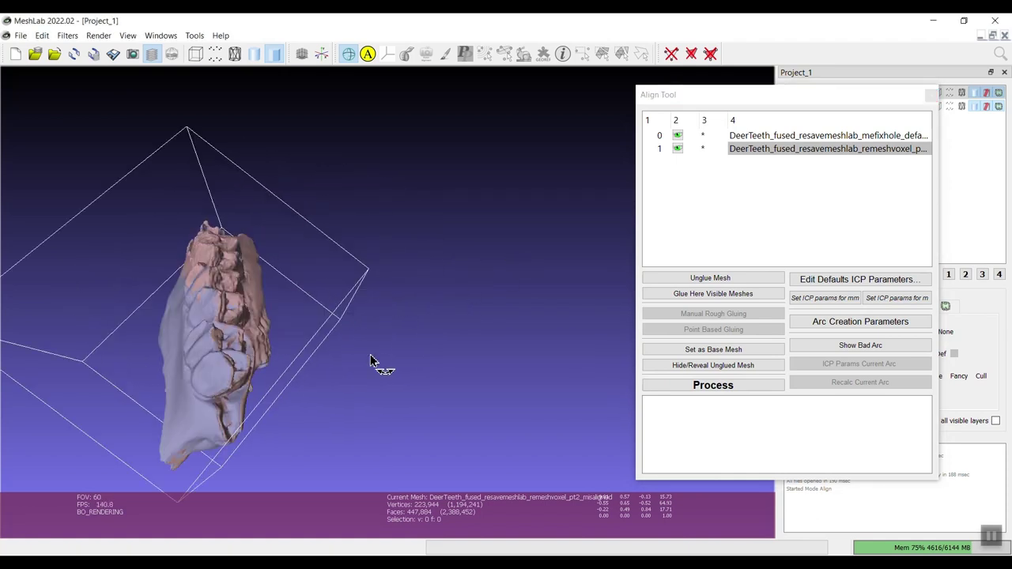
{"action": "left_click_drag", "start_coordinate": [371, 361], "coordinate": [238, 387]}
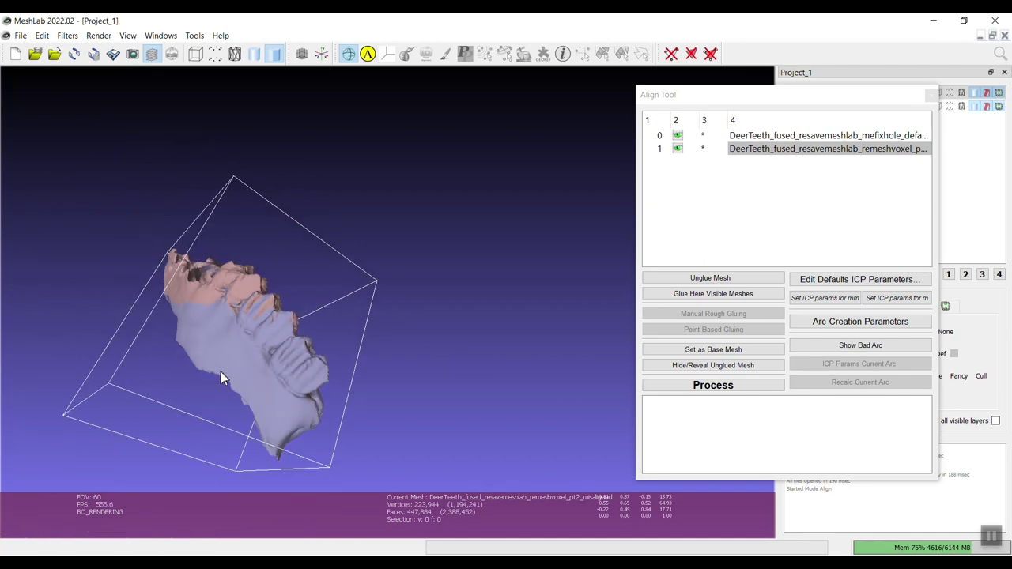
- Run Process in the Align Tool, enlarge the window, and review the log's 0.040 average error
{"action": "left_click", "coordinate": [734, 386]}
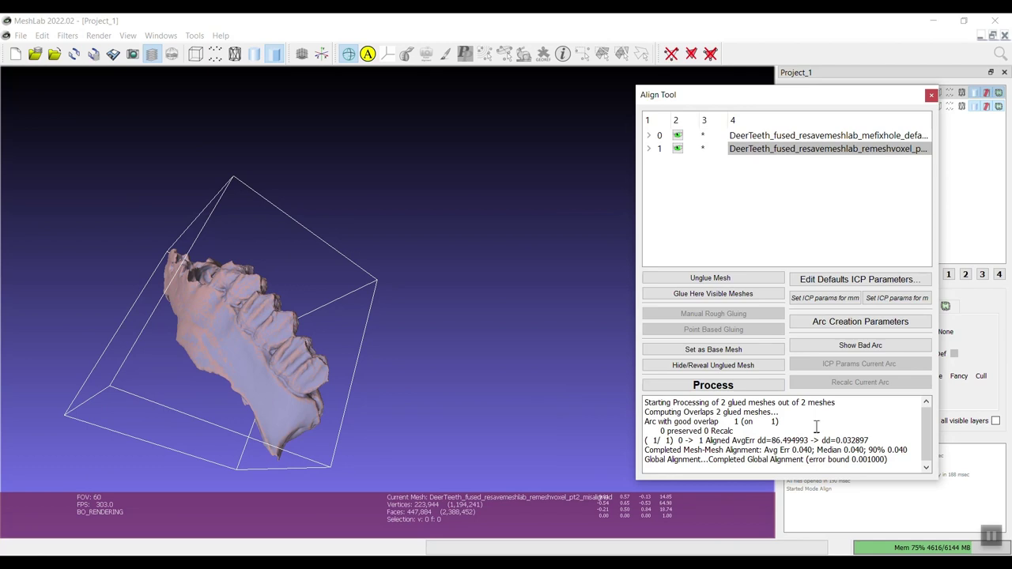
{"action": "left_click_drag", "start_coordinate": [816, 94], "coordinate": [831, 33]}
{"action": "left_click_drag", "start_coordinate": [747, 421], "coordinate": [746, 495]}
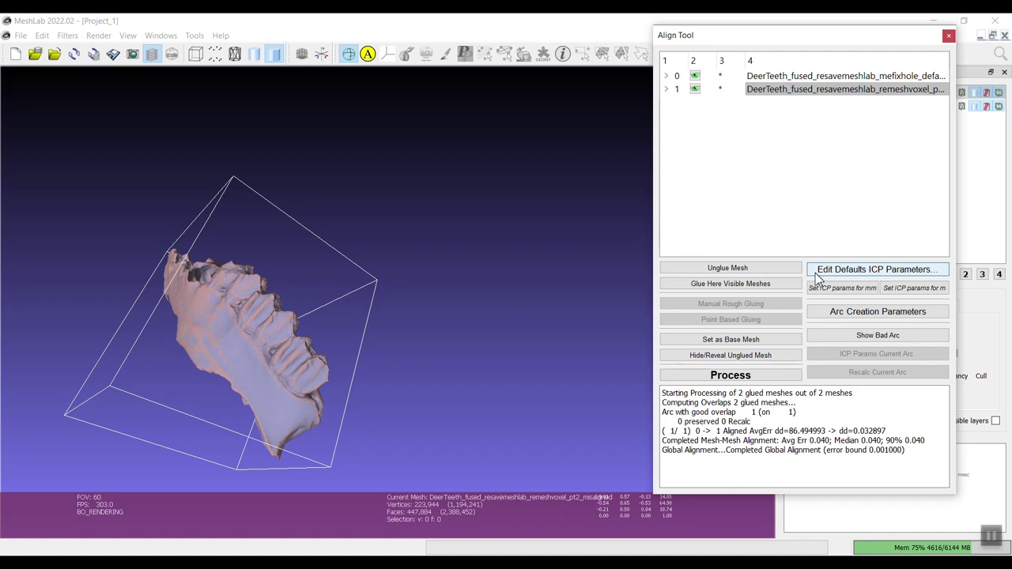
{"action": "left_click_drag", "start_coordinate": [249, 350], "coordinate": [559, 366]}
{"action": "scroll", "coordinate": [544, 372], "scroll_direction": "down", "scroll_amount": 3}
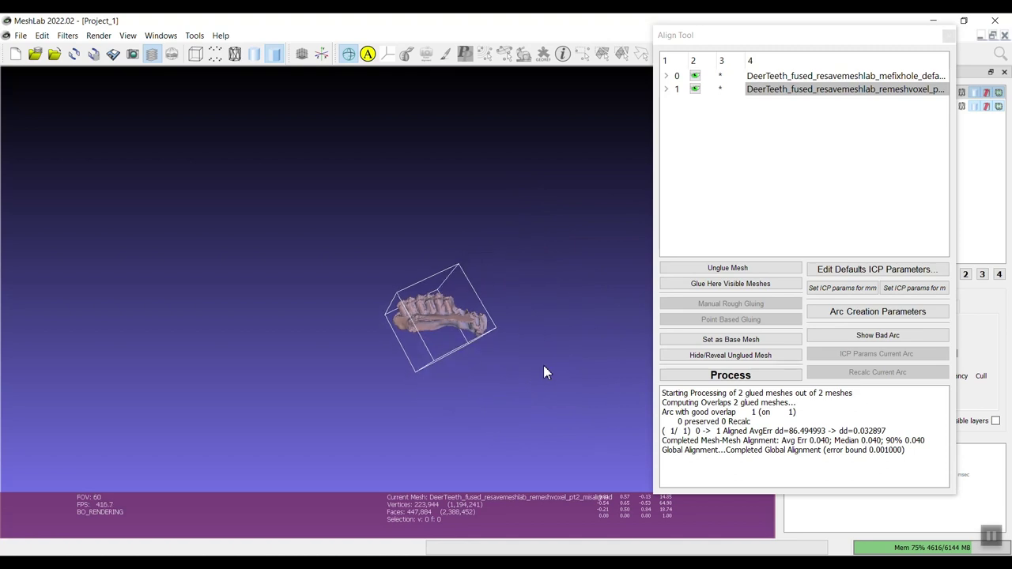
{"action": "scroll", "coordinate": [543, 372], "scroll_direction": "up", "scroll_amount": 3}
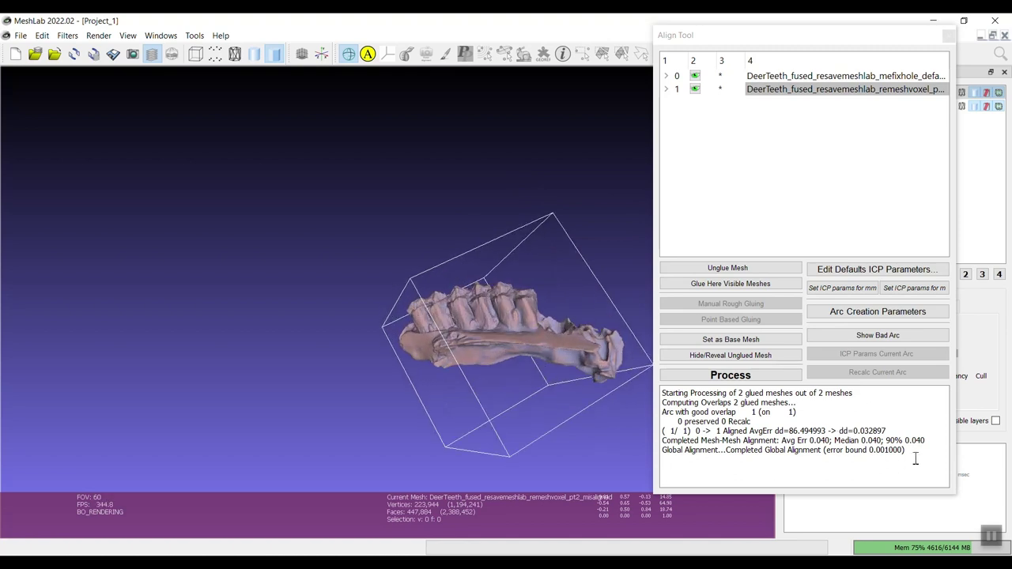
{"action": "left_click_drag", "start_coordinate": [916, 459], "coordinate": [663, 393]}
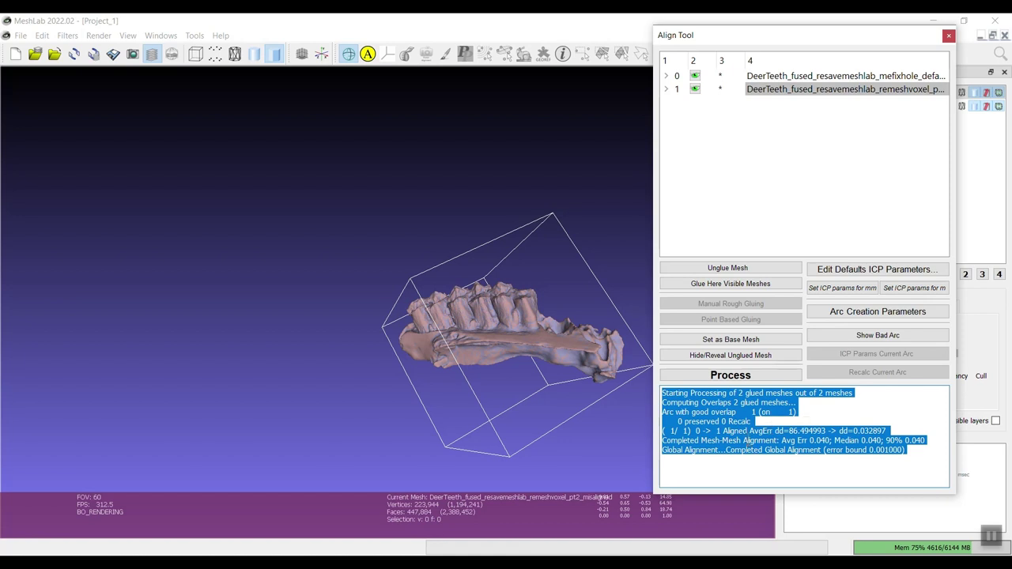
{"action": "left_click", "coordinate": [916, 428]}
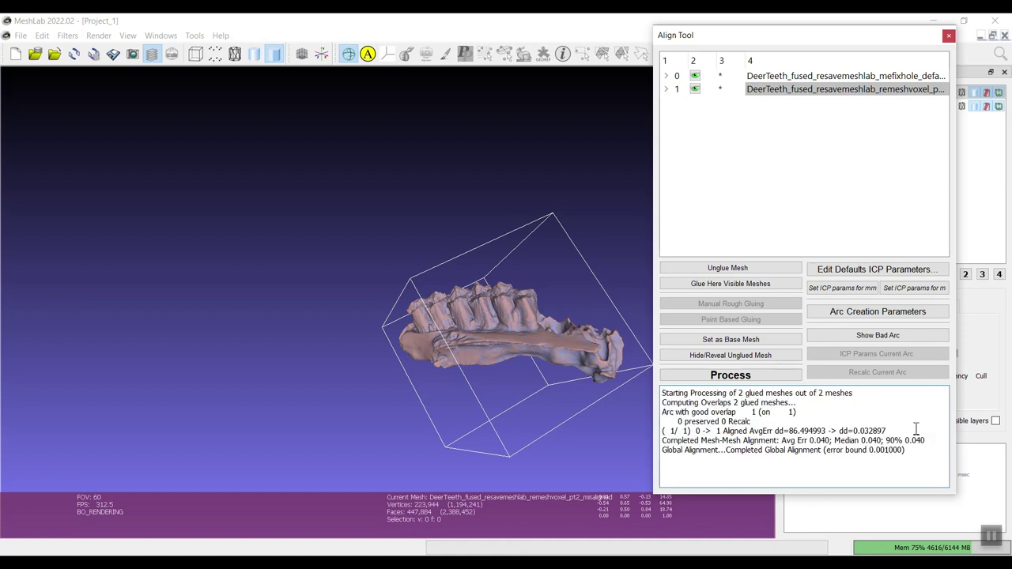
- Close the Align Tool and switch between the two jaw layers to compare their overlap
{"action": "left_click", "coordinate": [949, 35]}
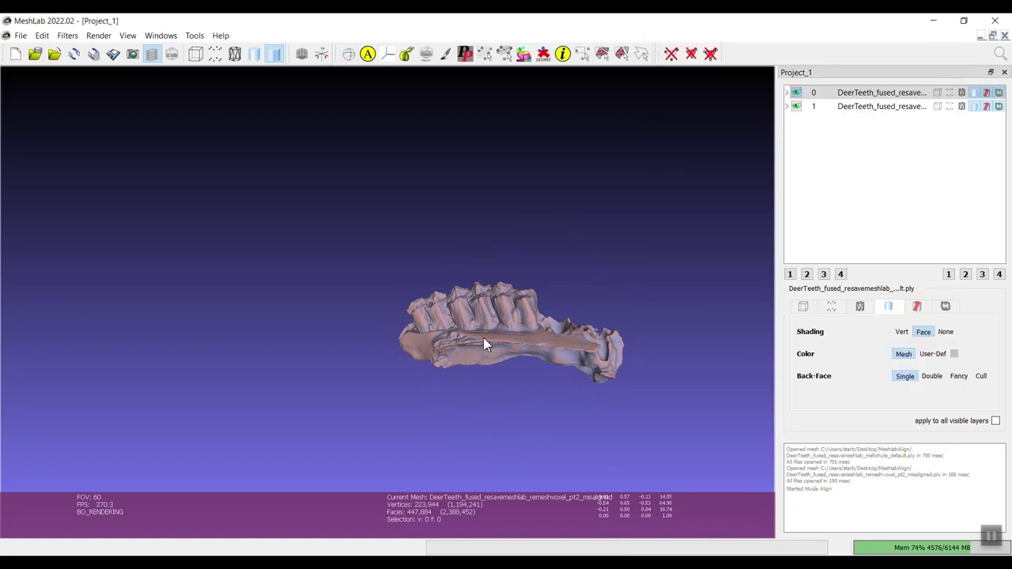
{"action": "left_click_drag", "start_coordinate": [483, 345], "coordinate": [465, 256]}
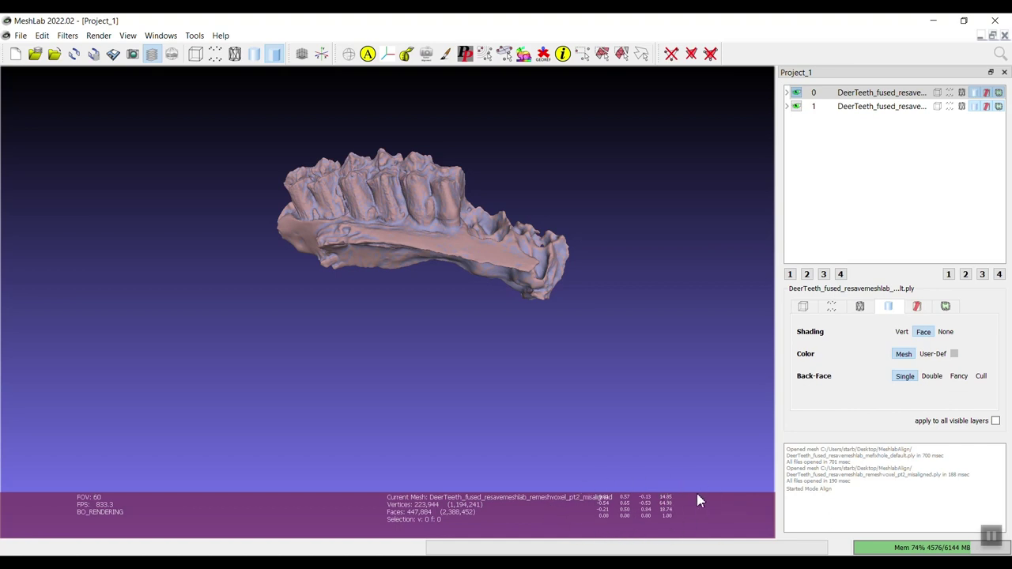
{"action": "left_click", "coordinate": [855, 109]}
{"action": "left_click", "coordinate": [865, 94]}
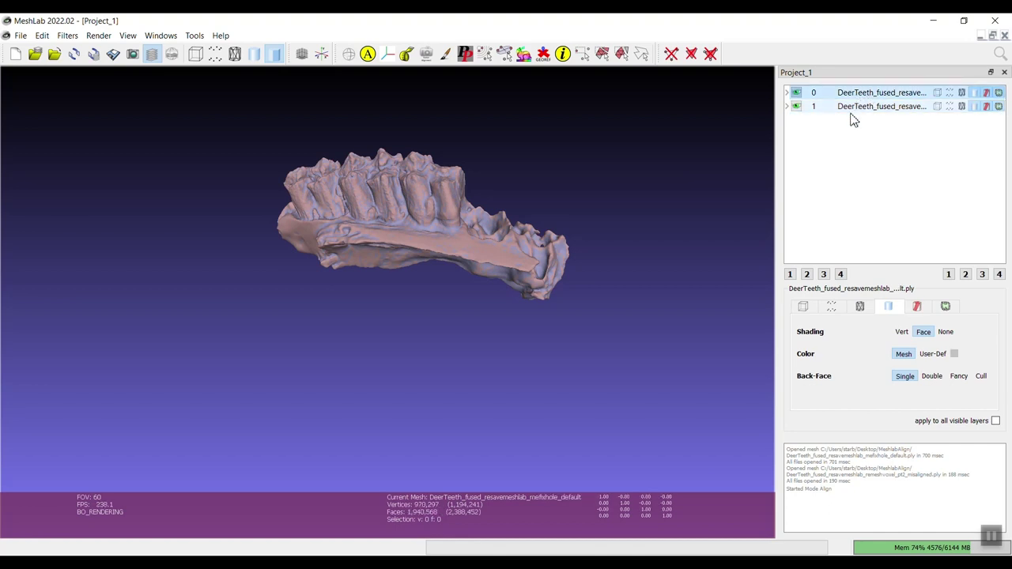
{"action": "left_click", "coordinate": [862, 109]}
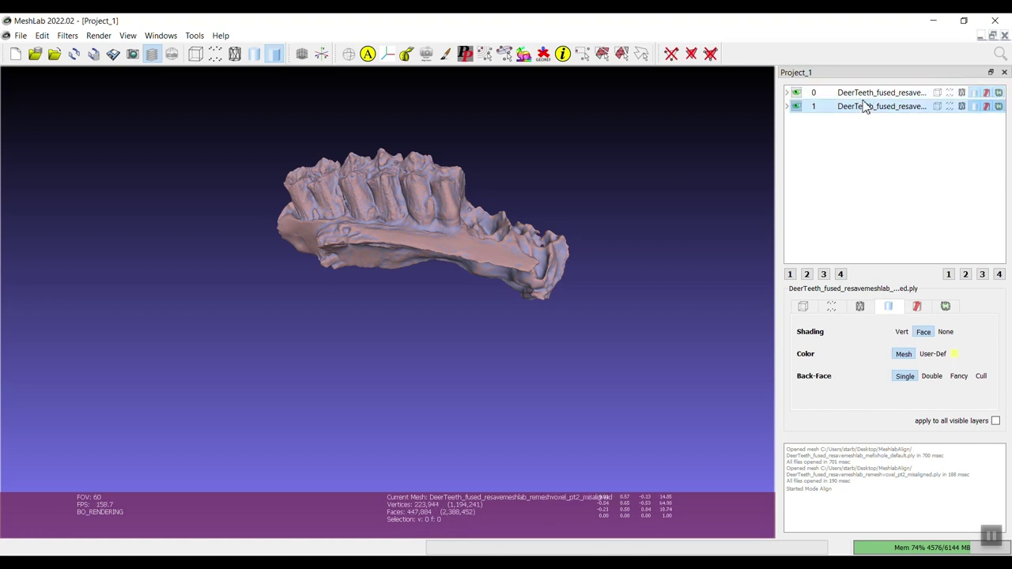
{"action": "left_click", "coordinate": [873, 95]}
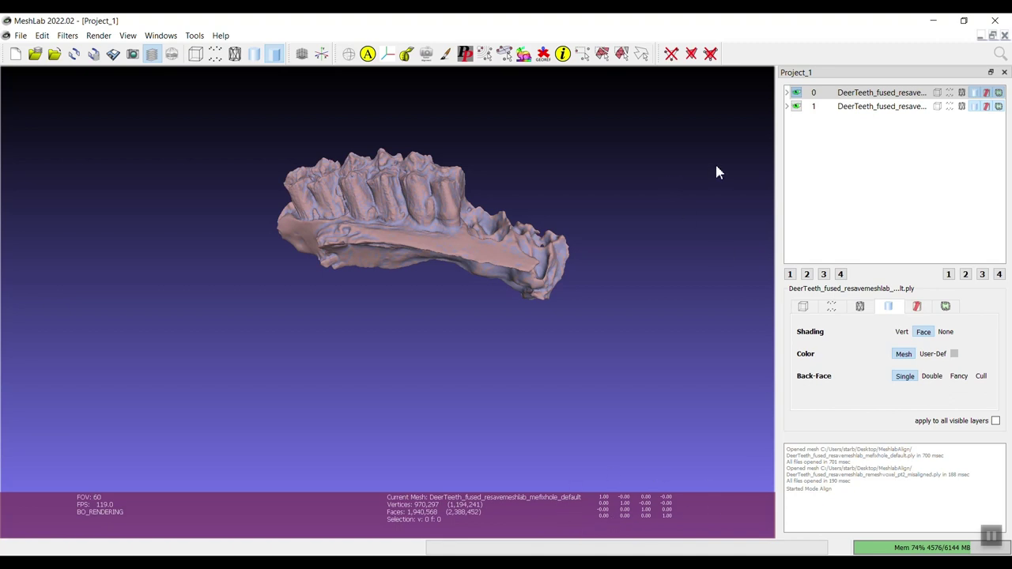
{"action": "left_click", "coordinate": [876, 106]}
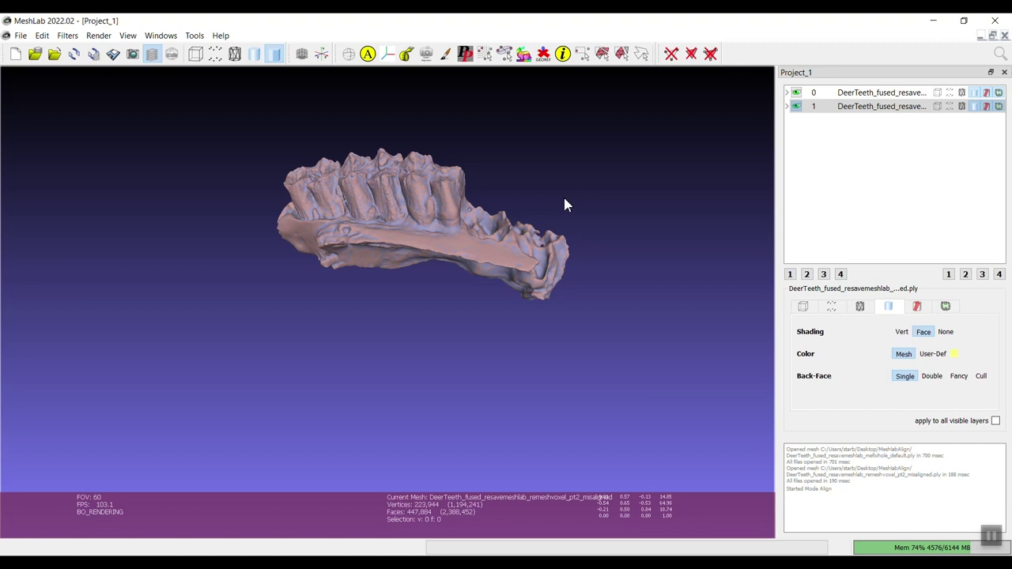
- Use File > Save Project As to store the project as Alignment.mlp in MeshlabAlign
{"action": "left_click", "coordinate": [23, 36]}
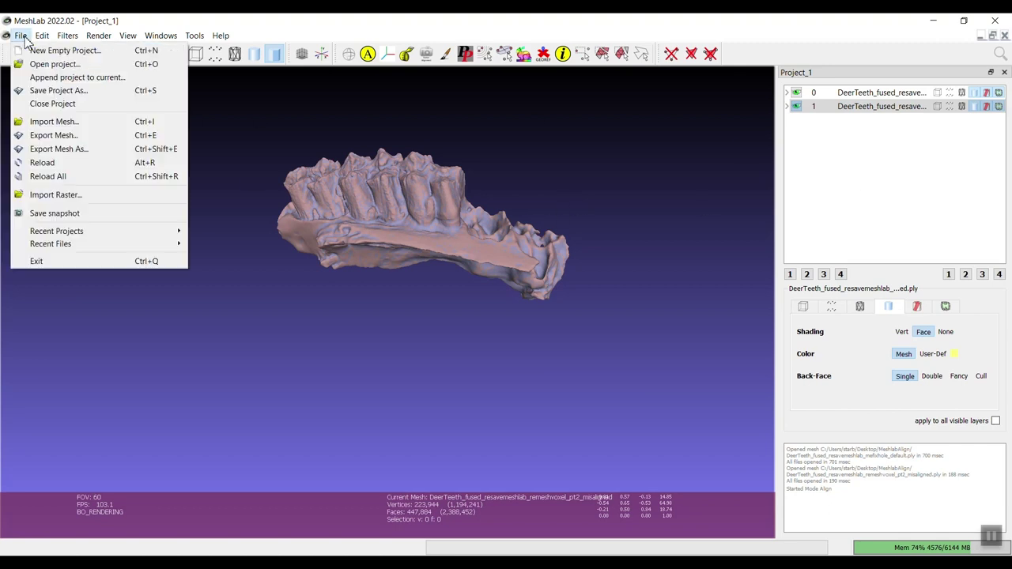
{"action": "left_click", "coordinate": [99, 93]}
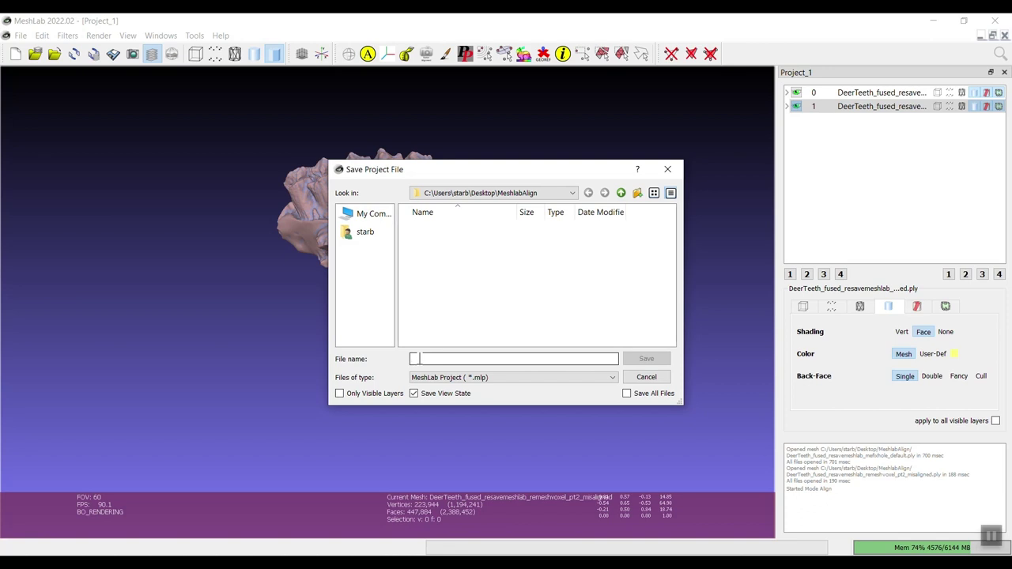
{"action": "type", "text": "D"}
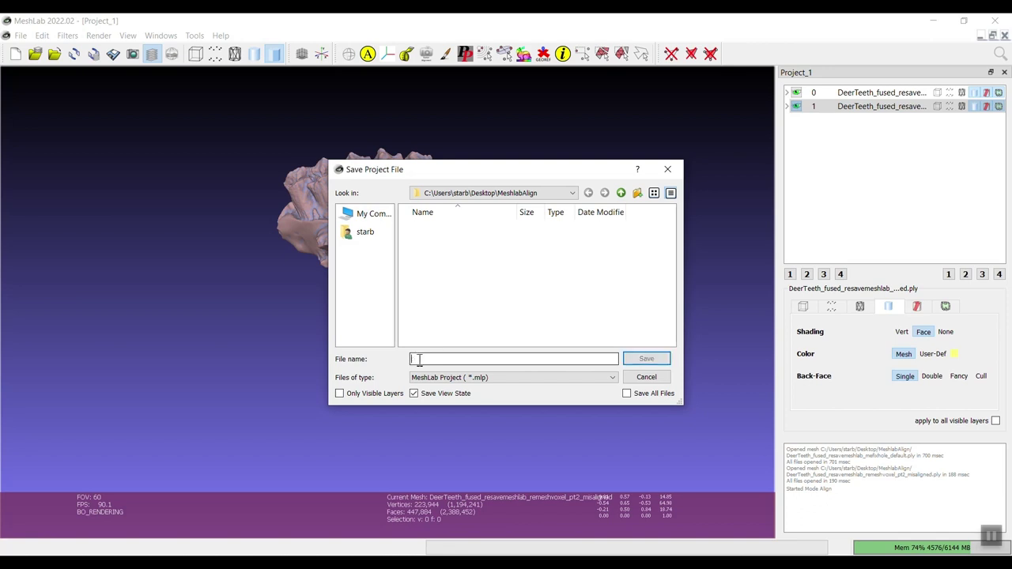
{"action": "type", "text": "Alignment"}
{"action": "left_click", "coordinate": [646, 359]}
- Apply Matrix: Freeze Current Matrix to the layer 1 remeshvoxel mesh from its layer menu
{"action": "left_click_drag", "start_coordinate": [543, 262], "coordinate": [571, 276]}
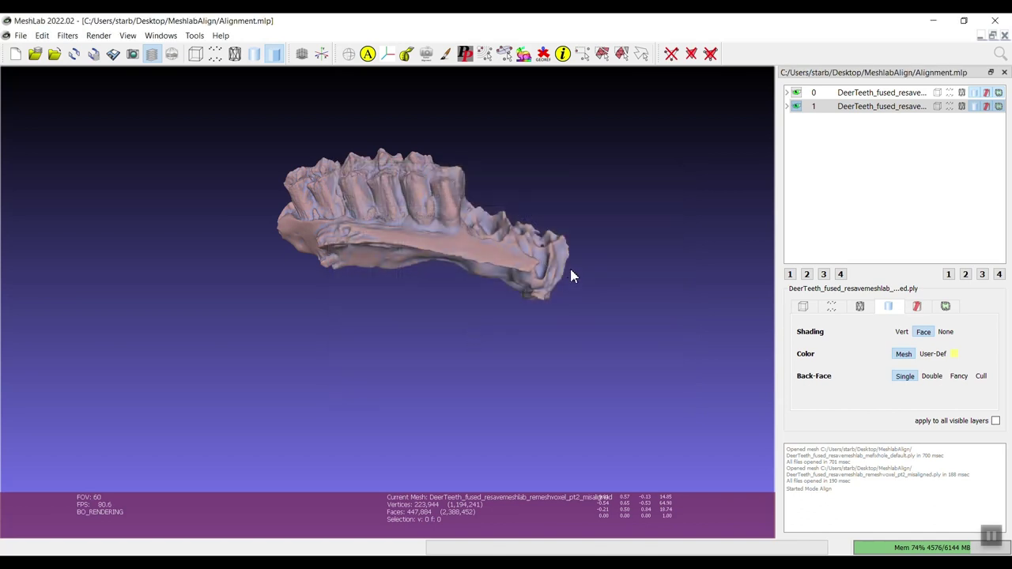
{"action": "scroll", "coordinate": [462, 277], "scroll_direction": "up", "scroll_amount": 2}
{"action": "left_click_drag", "start_coordinate": [462, 276], "coordinate": [768, 235]}
{"action": "left_click", "coordinate": [859, 109]}
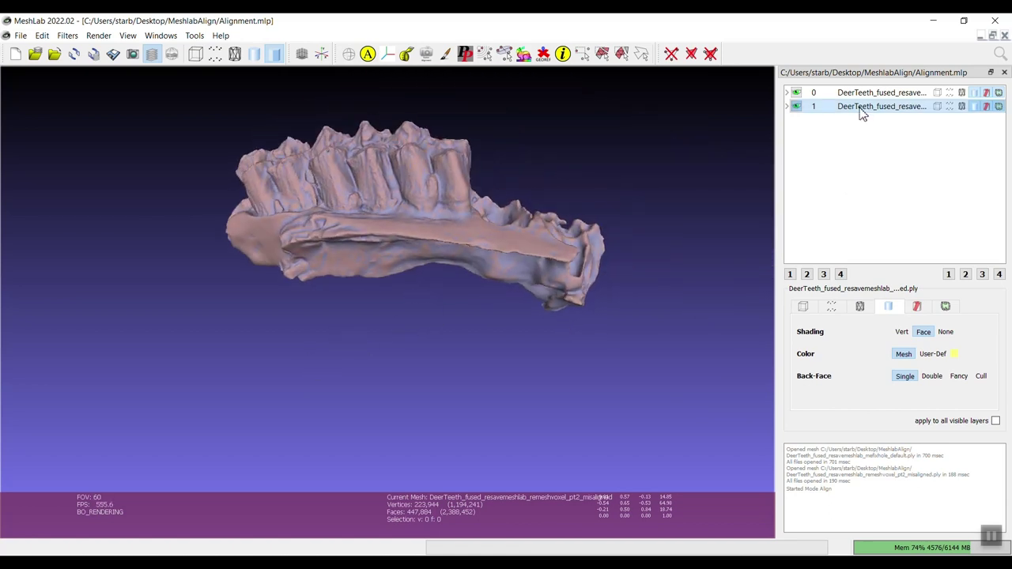
{"action": "right_click", "coordinate": [861, 113]}
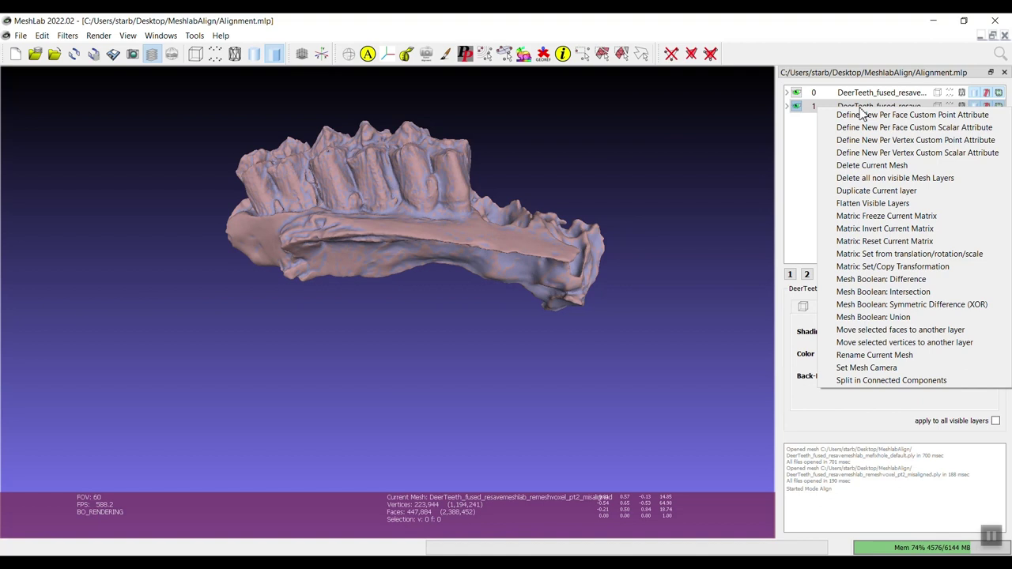
{"action": "left_click", "coordinate": [877, 218]}
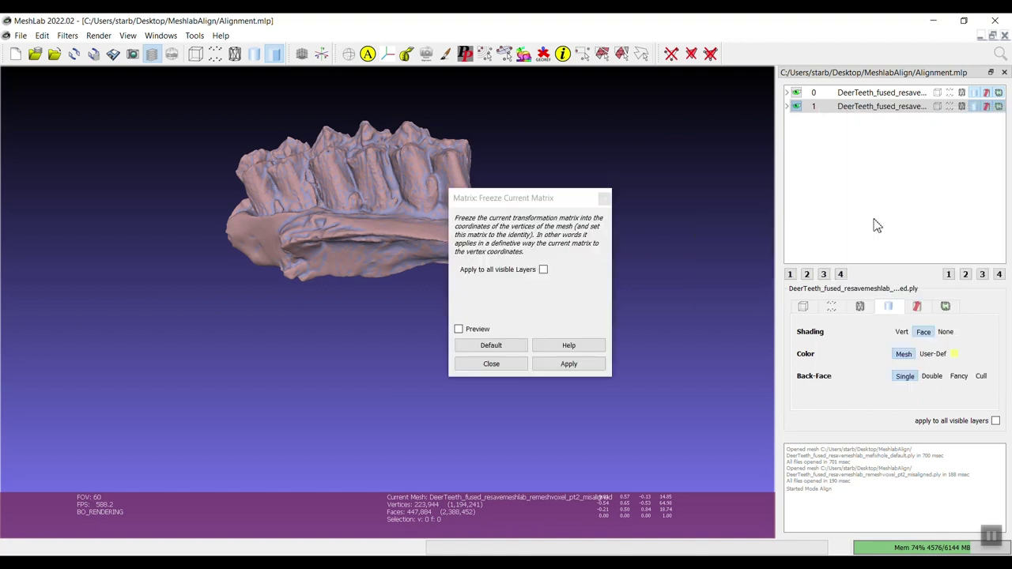
{"action": "left_click", "coordinate": [571, 366]}
{"action": "left_click", "coordinate": [484, 363]}
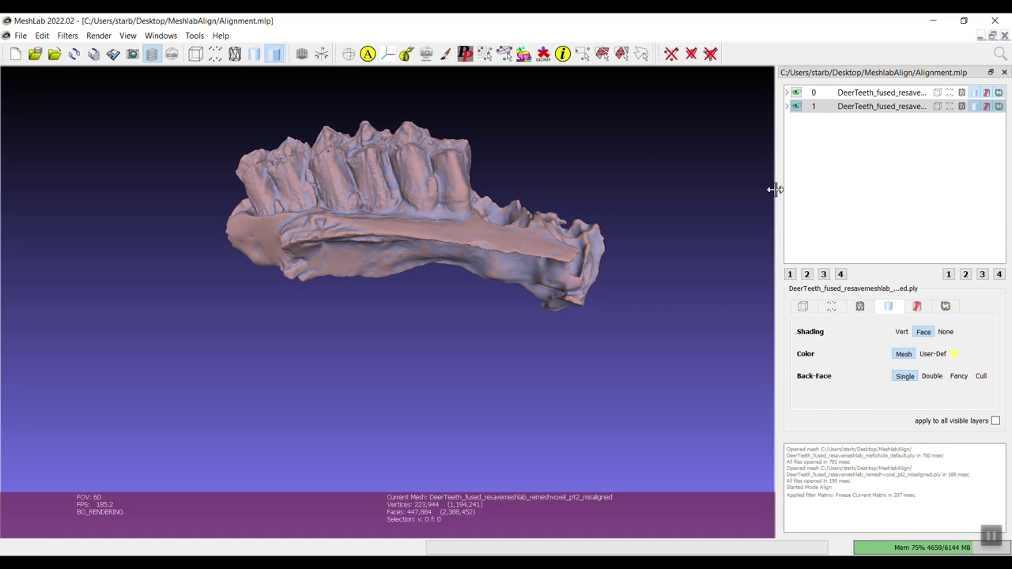
{"action": "left_click_drag", "start_coordinate": [767, 188], "coordinate": [763, 189]}
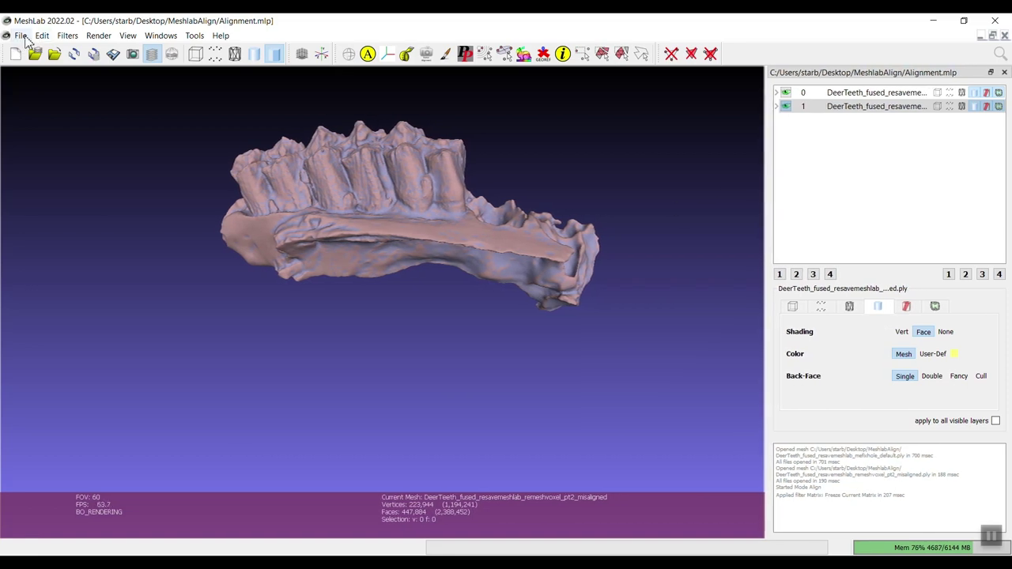
- Export the frozen jaw mesh as Aligned.ply in Stanford PLY format, keeping the default saving options
{"action": "left_click", "coordinate": [21, 37]}
{"action": "left_click", "coordinate": [80, 150]}
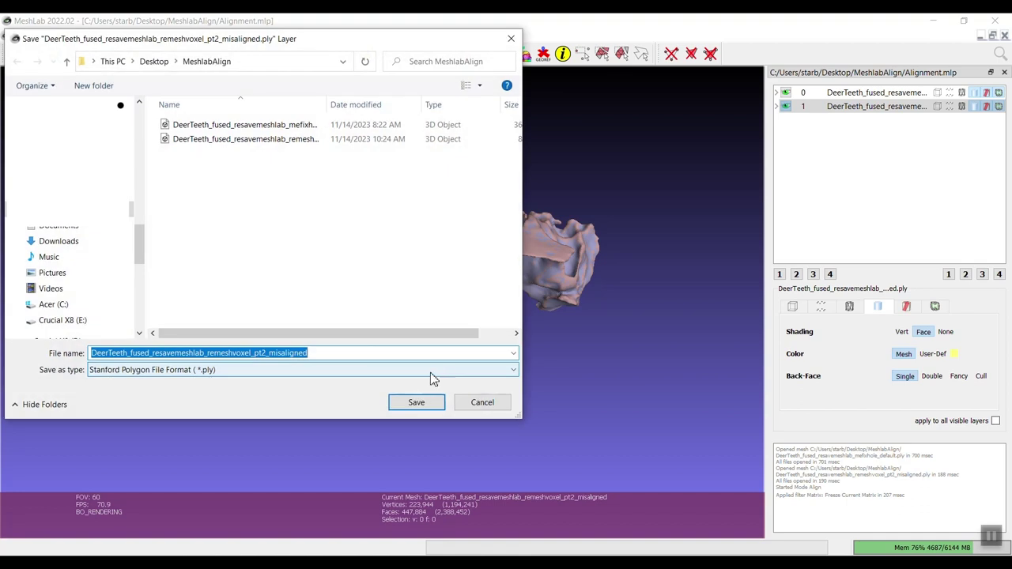
{"action": "left_click", "coordinate": [341, 353]}
{"action": "left_click_drag", "start_coordinate": [341, 353], "coordinate": [89, 355]}
{"action": "type", "text": "Aligned"}
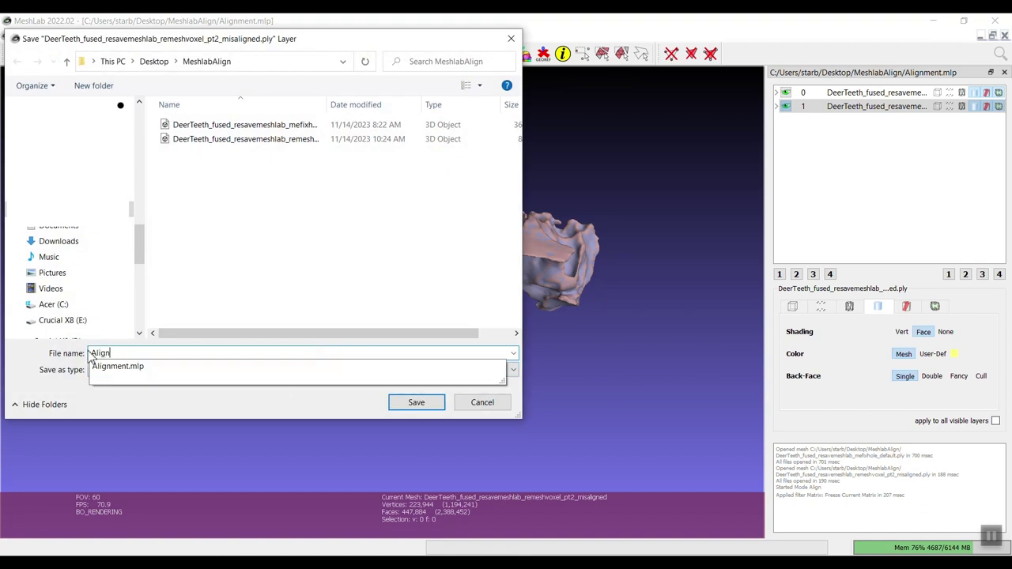
{"action": "left_click", "coordinate": [408, 405]}
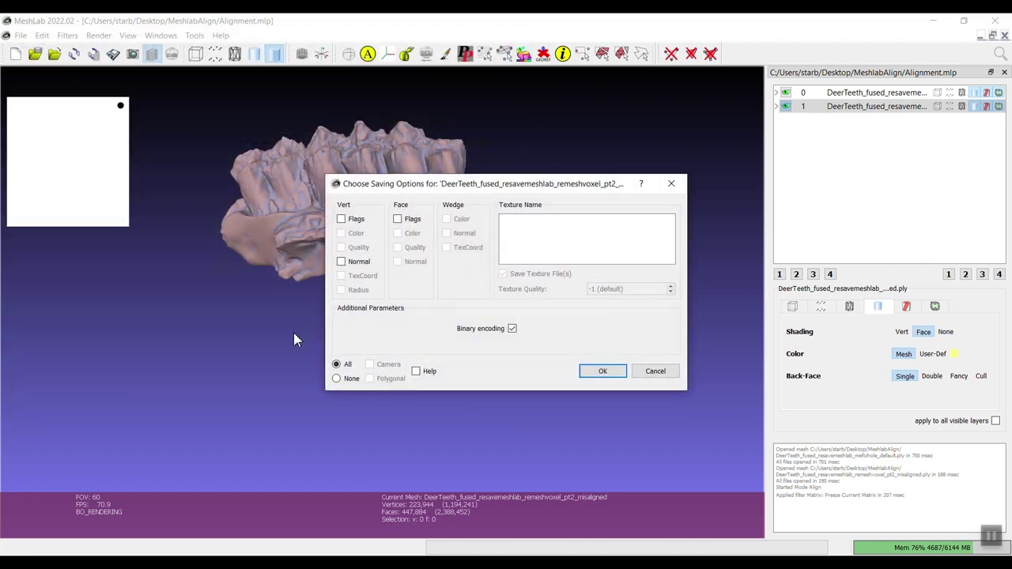
{"action": "left_click", "coordinate": [597, 371]}
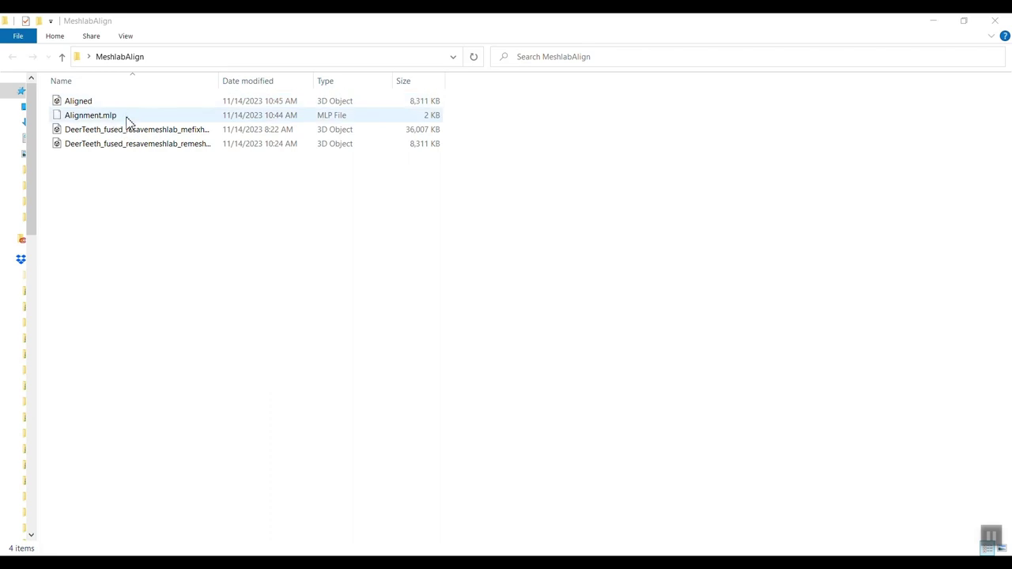
- Open Alignment.mlp from the MeshlabAlign folder with Edit with Notepad++
{"action": "right_click", "coordinate": [127, 120]}
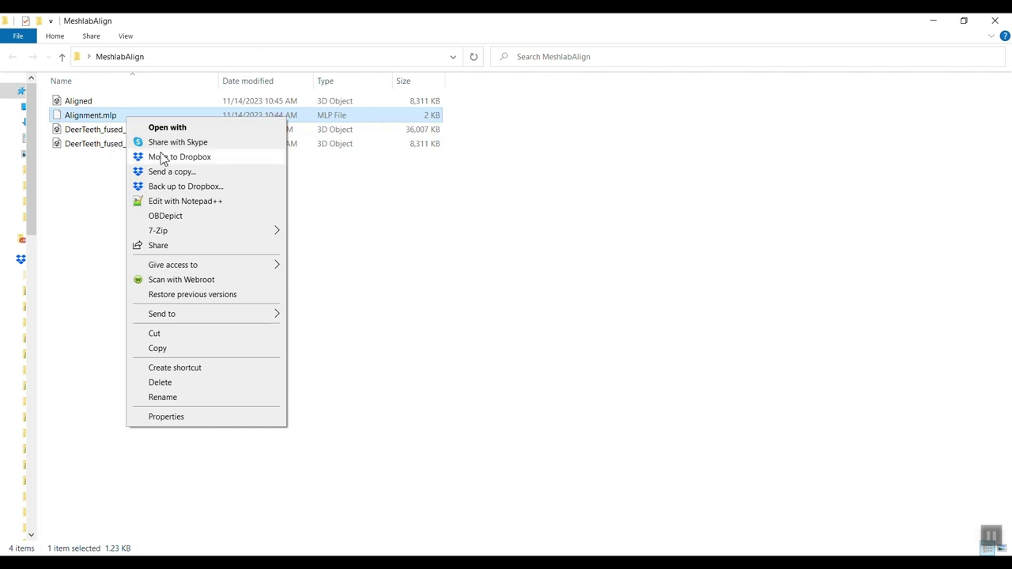
{"action": "left_click", "coordinate": [168, 202]}
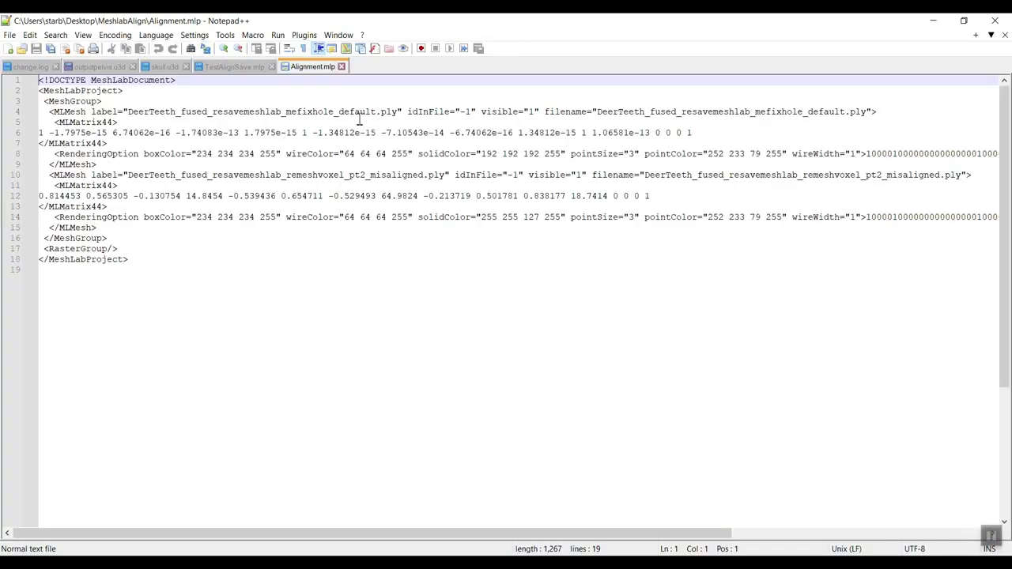
- Highlight the matrix values on line 6 and line 12 of Alignment.mlp, then close Notepad++
{"action": "left_click", "coordinate": [706, 133]}
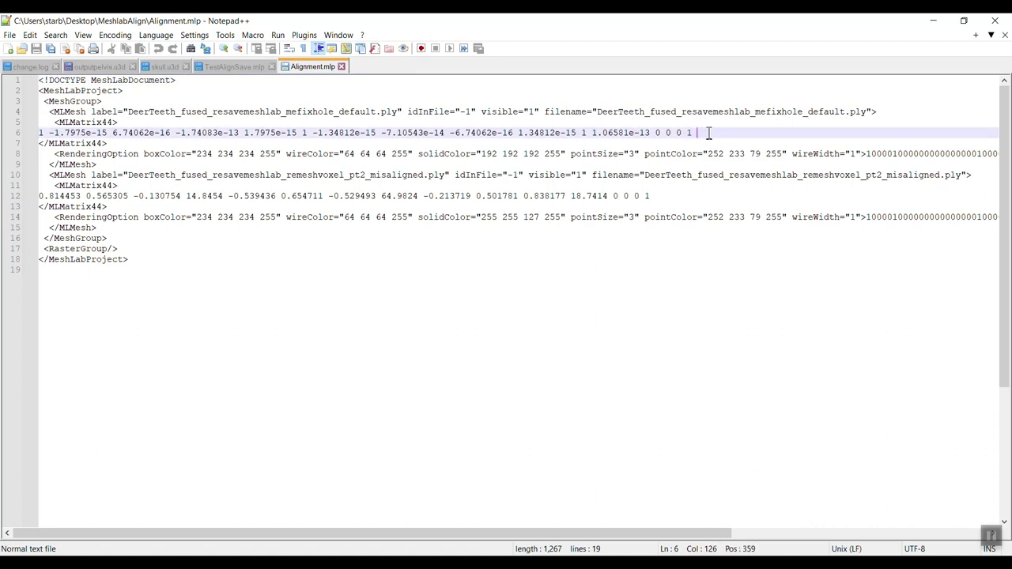
{"action": "left_click_drag", "start_coordinate": [709, 133], "coordinate": [31, 136]}
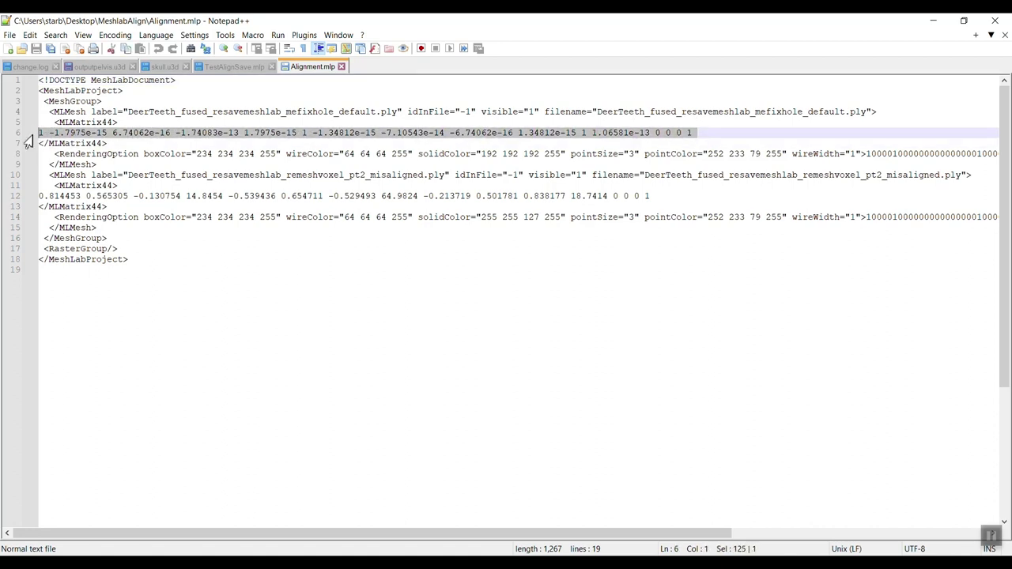
{"action": "left_click", "coordinate": [216, 184]}
{"action": "left_click_drag", "start_coordinate": [662, 197], "coordinate": [38, 196]}
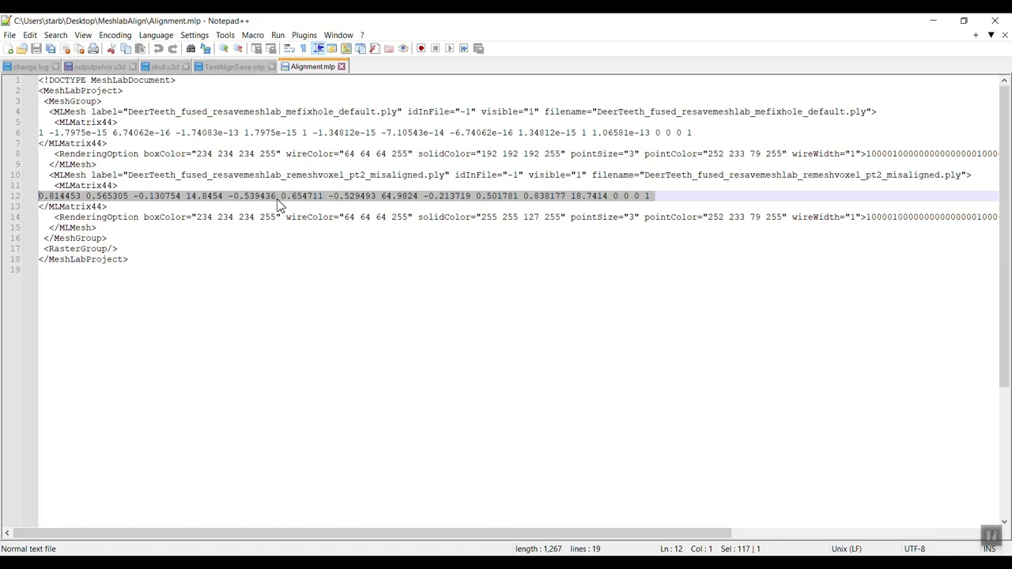
{"action": "left_click", "coordinate": [420, 298]}
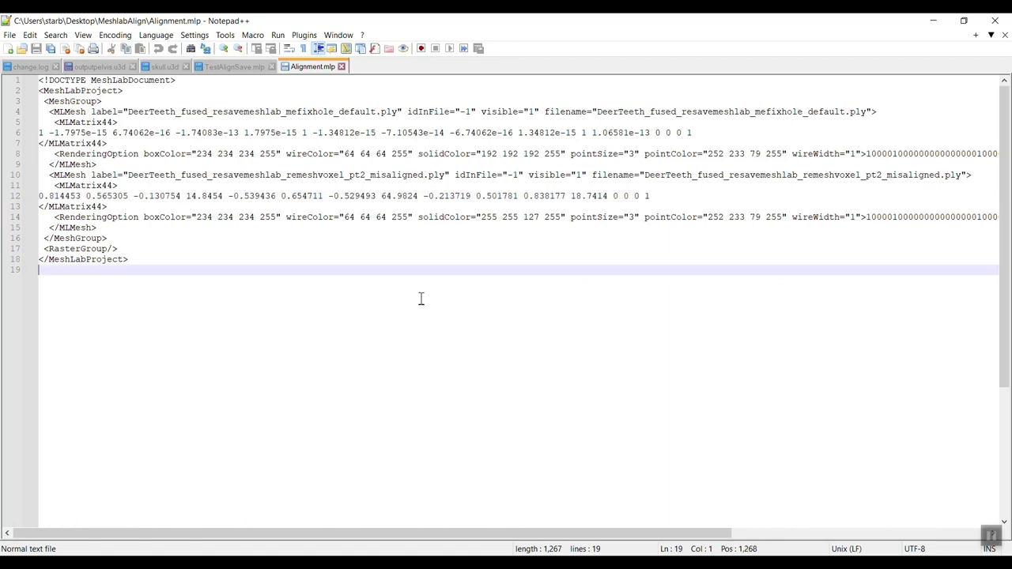
{"action": "left_click", "coordinate": [996, 21]}
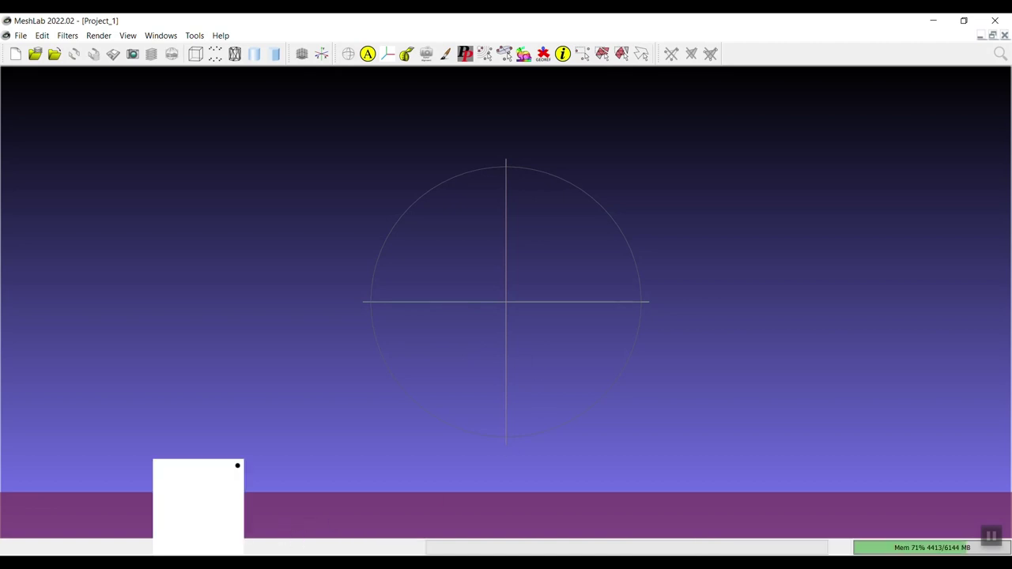
- Move the MeshlabAlign folder window aside and drag Alignment.mlp into MeshLab's viewport
{"action": "left_click", "coordinate": [364, 504]}
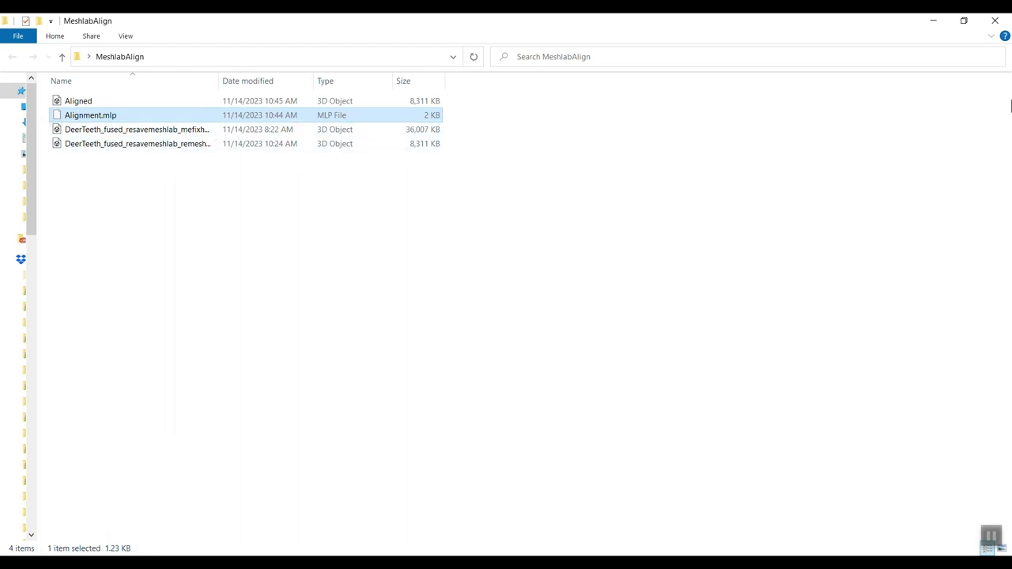
{"action": "left_click", "coordinate": [964, 21]}
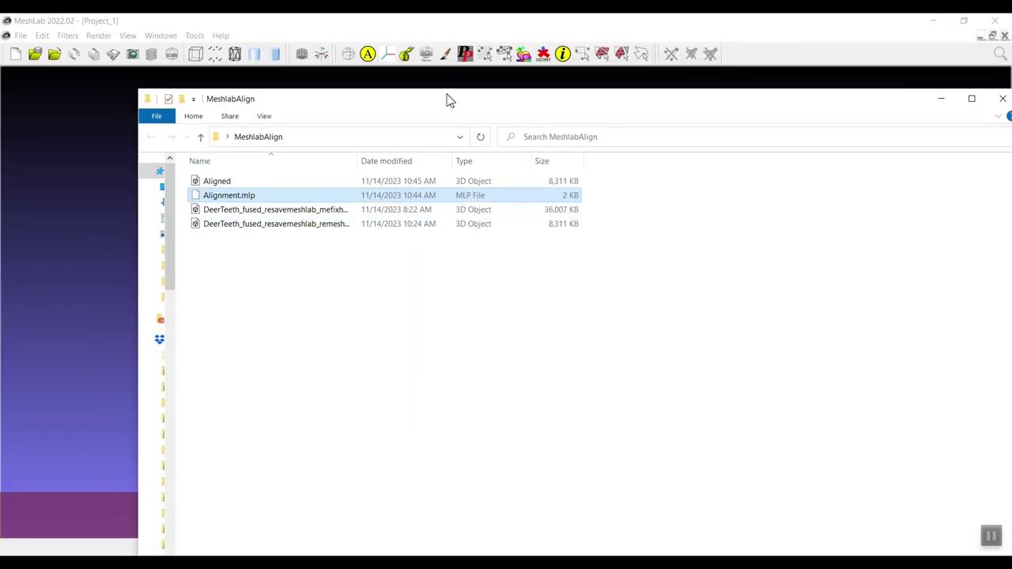
{"action": "left_click_drag", "start_coordinate": [448, 100], "coordinate": [684, 186]}
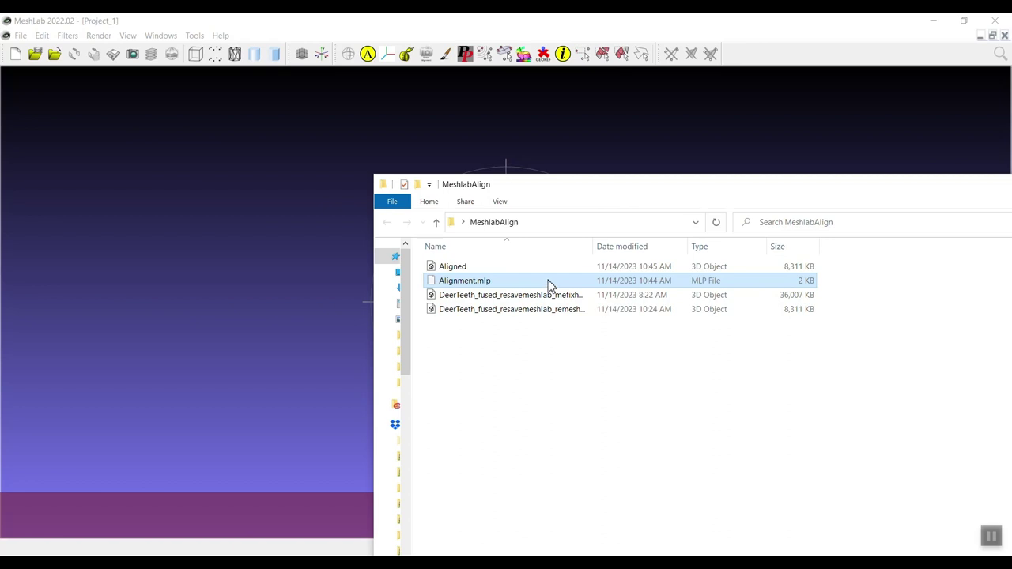
{"action": "left_click_drag", "start_coordinate": [549, 283], "coordinate": [180, 204]}
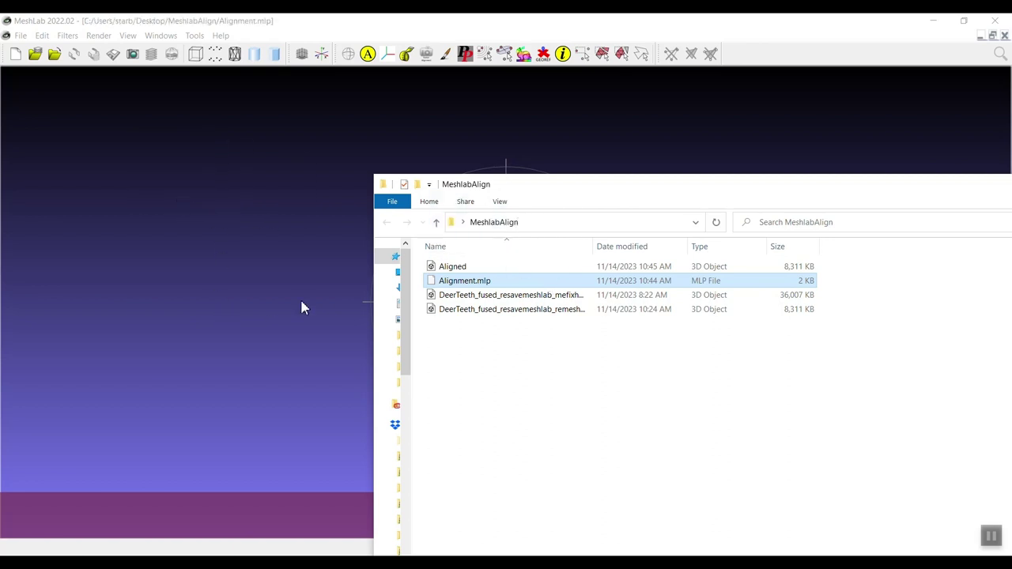
{"action": "left_click", "coordinate": [228, 311]}
- Rotate the view and select layers 0 and 1 to compare the two jaw meshes
{"action": "left_click_drag", "start_coordinate": [479, 402], "coordinate": [455, 348]}
{"action": "left_click", "coordinate": [890, 95]}
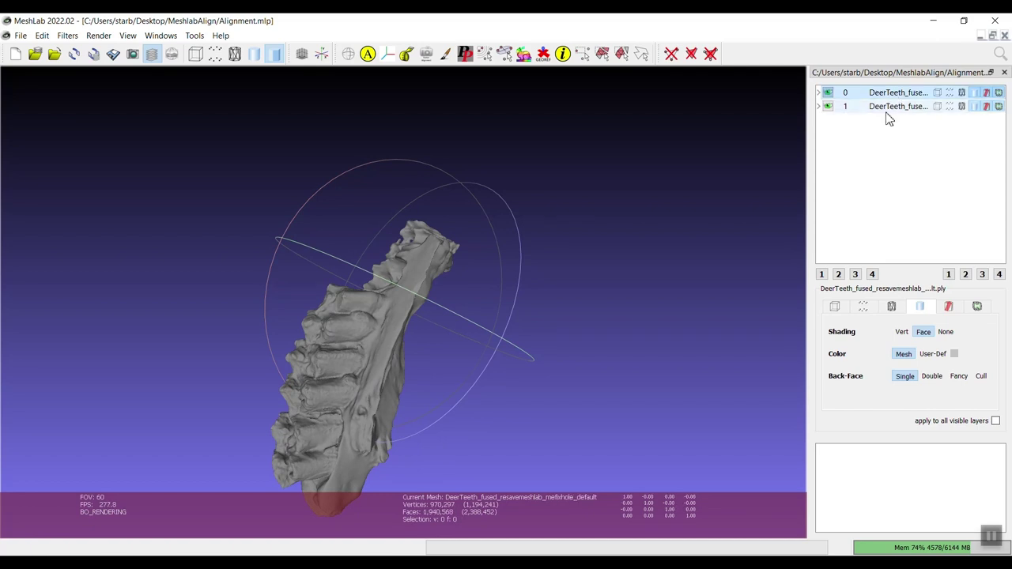
{"action": "left_click", "coordinate": [889, 106]}
{"action": "left_click_drag", "start_coordinate": [401, 278], "coordinate": [337, 285]}
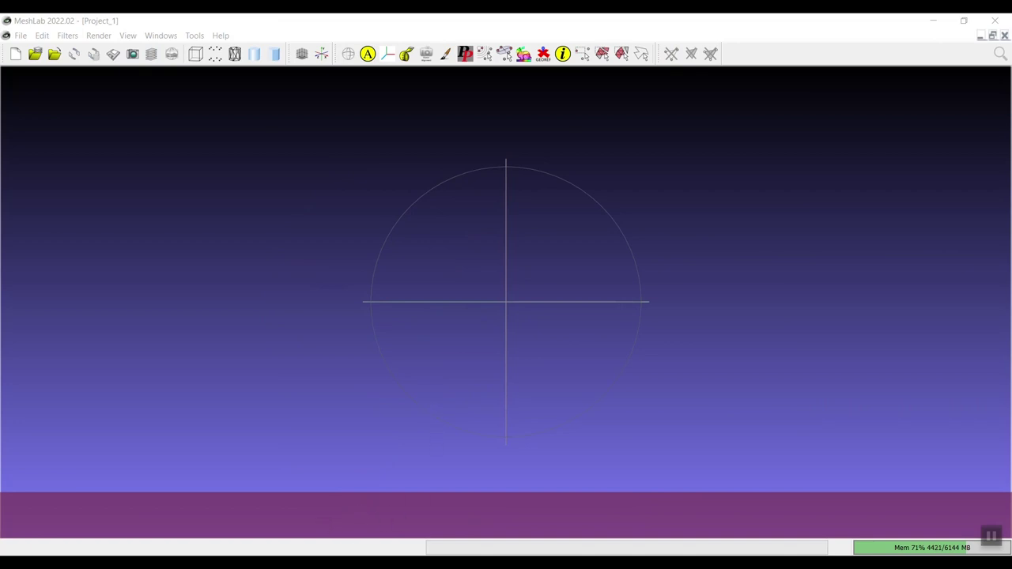
- Drag the mefixhole DeerTeeth mesh and Aligned.ply from the folder into one MeshLab project
{"action": "left_click", "coordinate": [198, 554]}
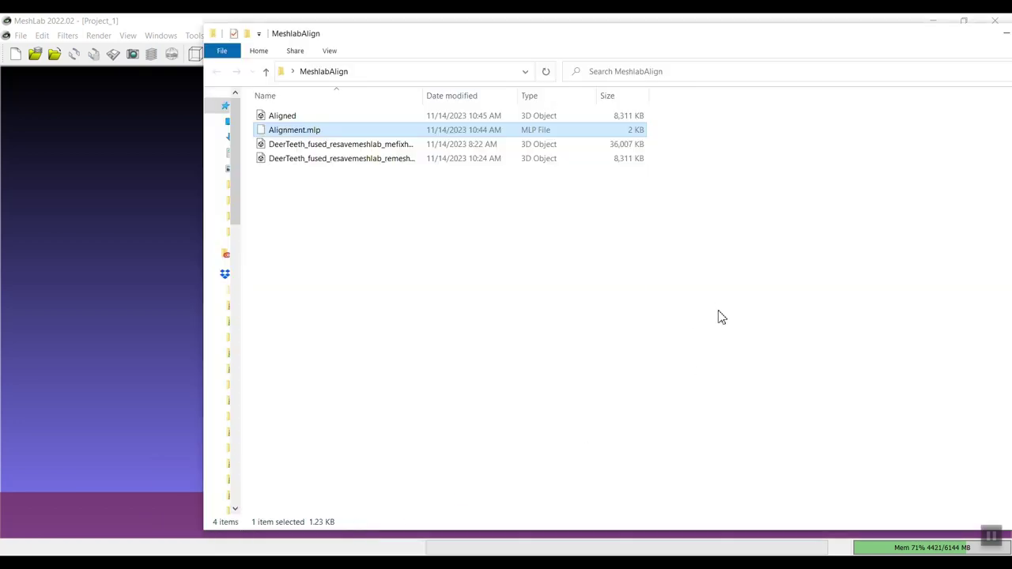
{"action": "left_click_drag", "start_coordinate": [490, 39], "coordinate": [744, 100]}
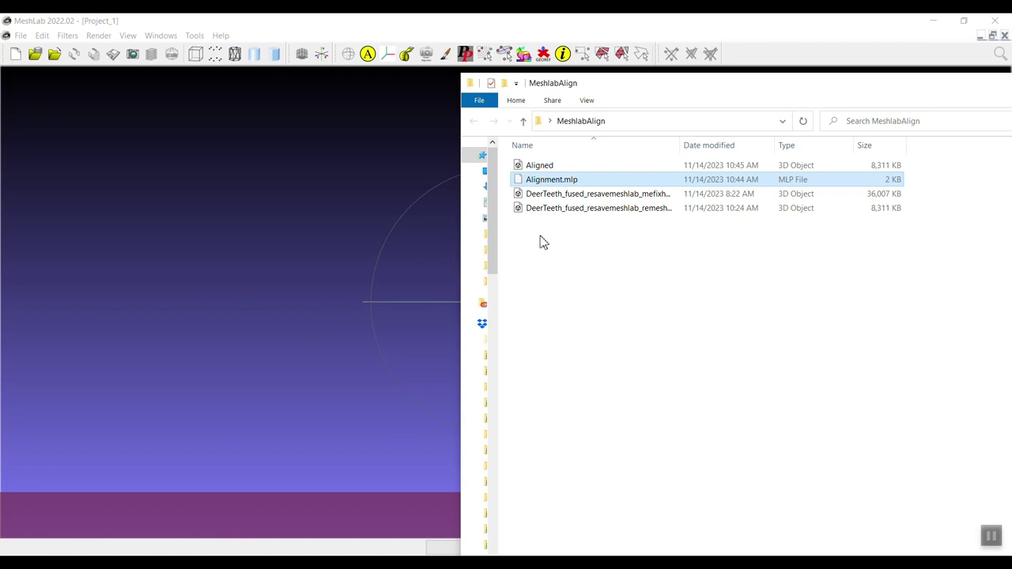
{"action": "left_click_drag", "start_coordinate": [459, 281], "coordinate": [438, 281]}
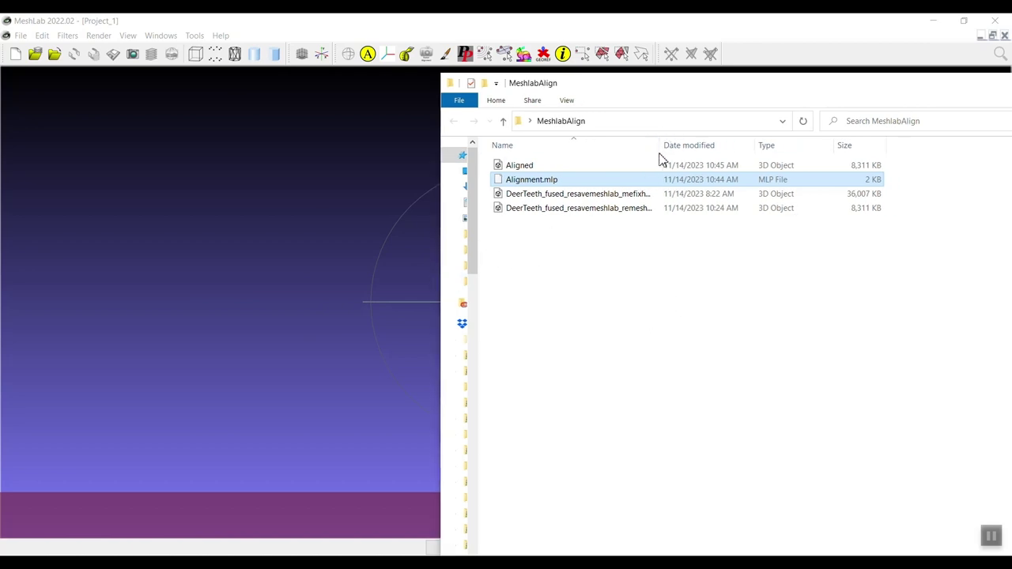
{"action": "left_click_drag", "start_coordinate": [665, 146], "coordinate": [742, 147]}
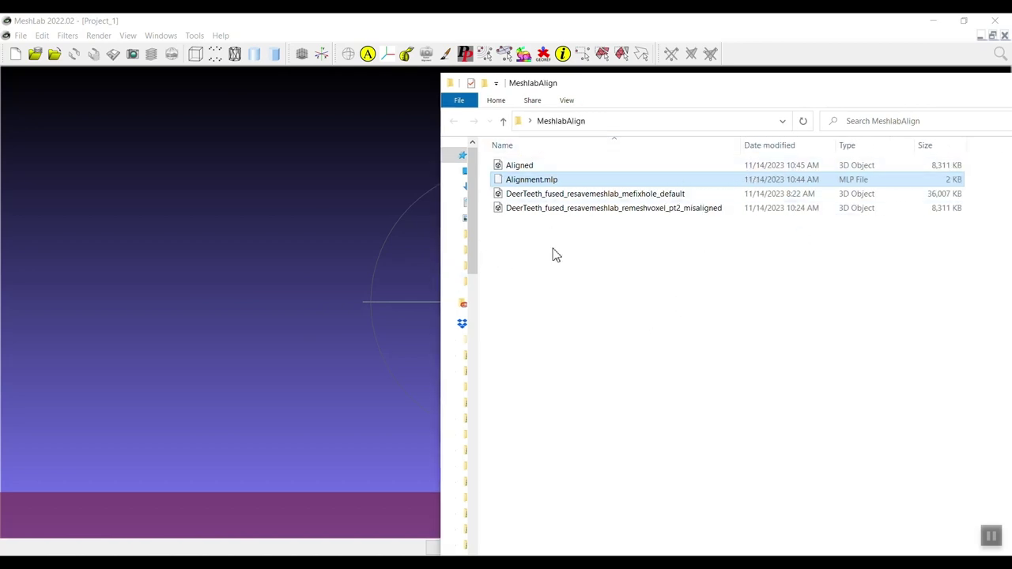
{"action": "left_click", "coordinate": [581, 195]}
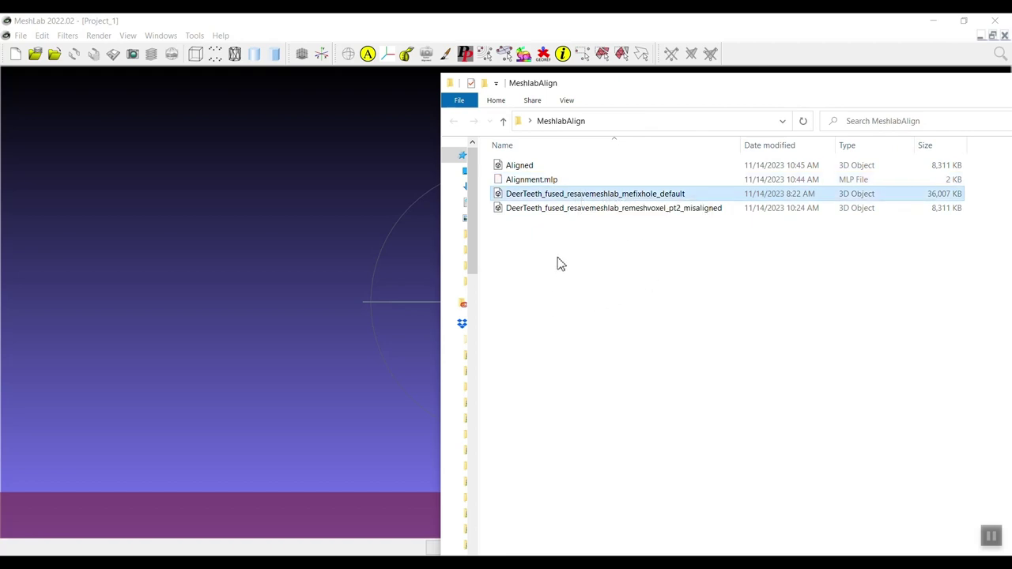
{"action": "left_click_drag", "start_coordinate": [537, 198], "coordinate": [158, 237]}
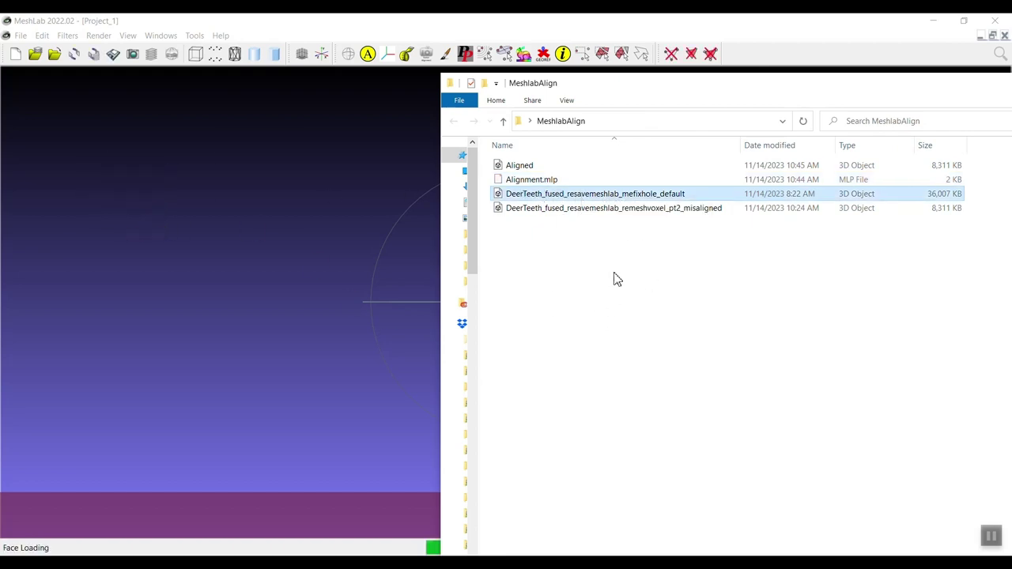
{"action": "left_click", "coordinate": [553, 172]}
{"action": "left_click_drag", "start_coordinate": [576, 167], "coordinate": [251, 299]}
- Toggle the Aligned layer's visibility while rotating and zooming to compare the overlapping jaws
{"action": "left_click_drag", "start_coordinate": [274, 340], "coordinate": [294, 273]}
{"action": "left_click", "coordinate": [829, 107]}
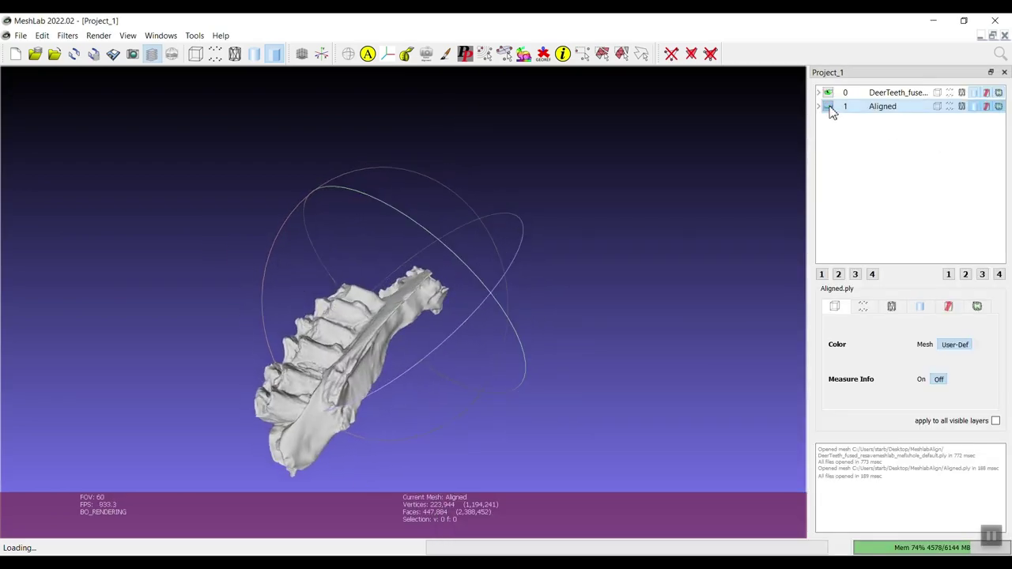
{"action": "left_click_drag", "start_coordinate": [688, 239], "coordinate": [510, 380]}
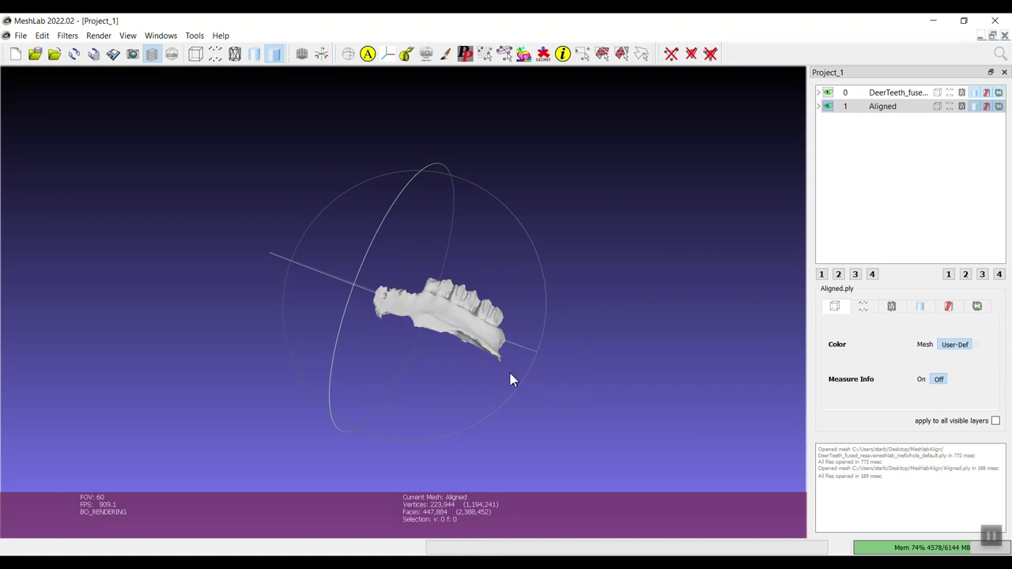
{"action": "scroll", "coordinate": [514, 378], "scroll_direction": "up", "scroll_amount": 5}
{"action": "left_click_drag", "start_coordinate": [625, 328], "coordinate": [534, 279]}
{"action": "scroll", "coordinate": [534, 278], "scroll_direction": "up", "scroll_amount": 2}
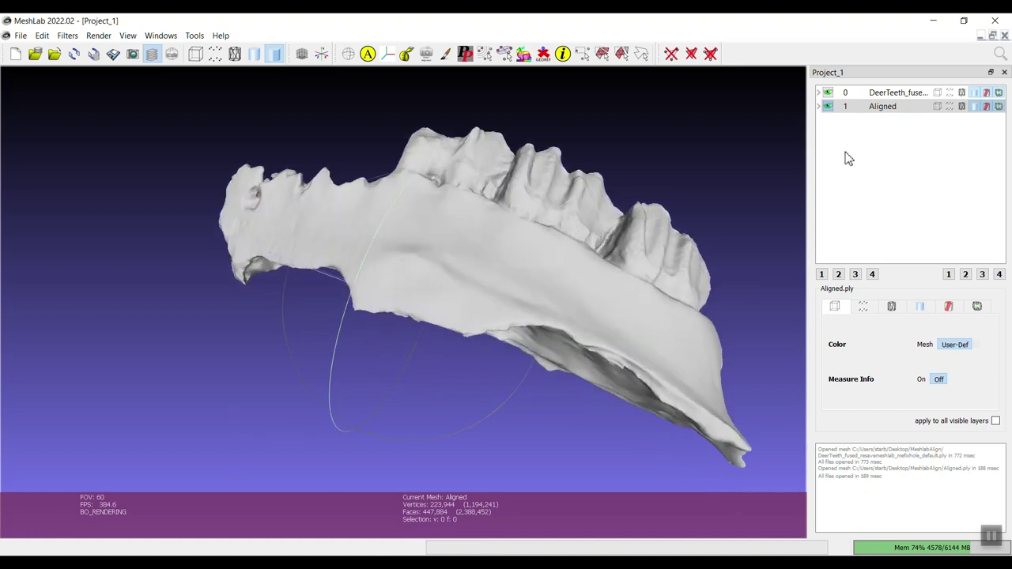
- Colour the Aligned mesh light yellow (#ffff7f) through its User-Def colour swatch
{"action": "left_click", "coordinate": [920, 306]}
{"action": "left_click", "coordinate": [954, 356]}
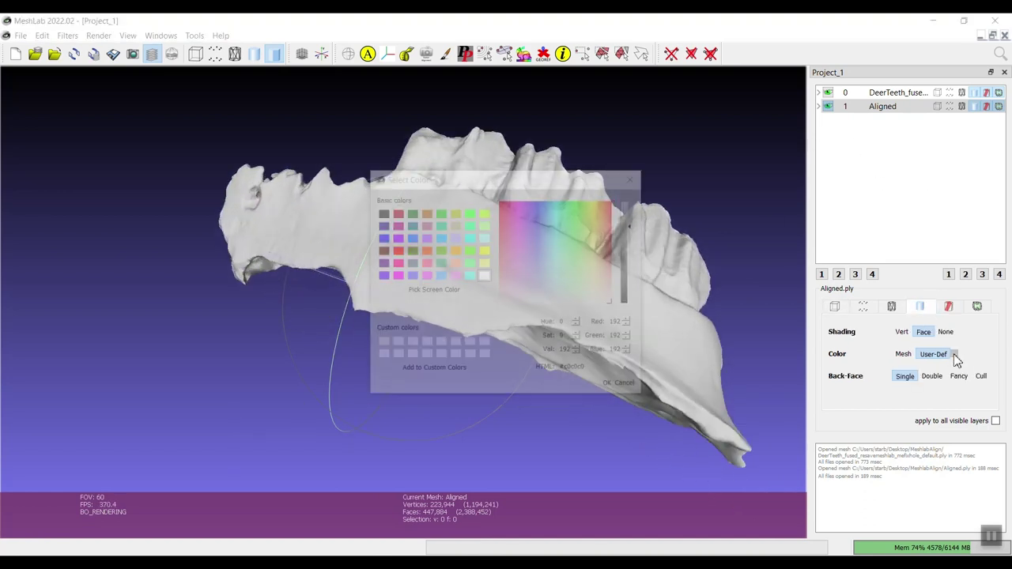
{"action": "left_click", "coordinate": [483, 263]}
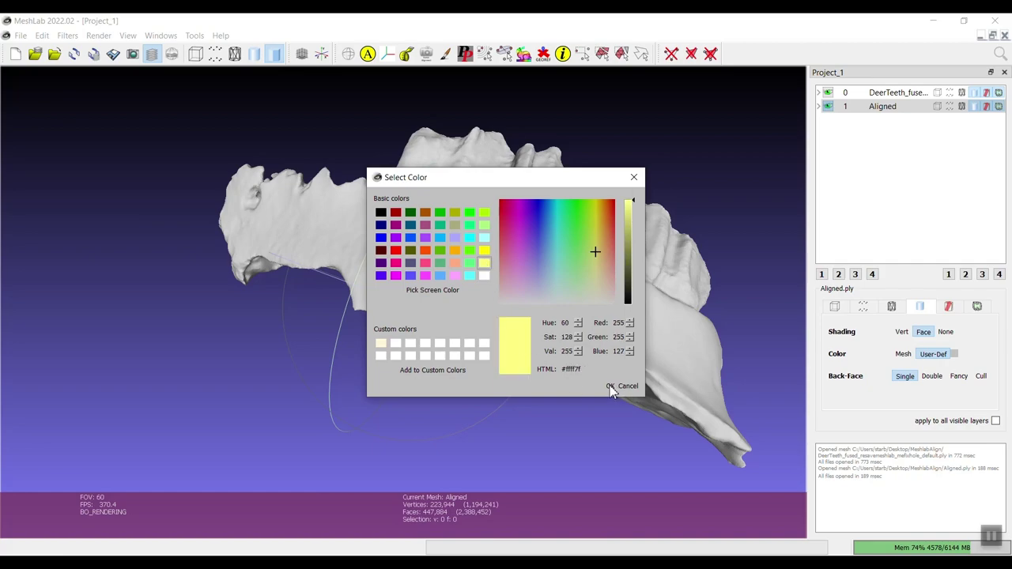
{"action": "left_click", "coordinate": [609, 386]}
{"action": "left_click_drag", "start_coordinate": [538, 371], "coordinate": [438, 292]}
- Toggle the grey original and yellow Aligned layers while rotating to confirm they coincide
{"action": "left_click", "coordinate": [829, 108]}
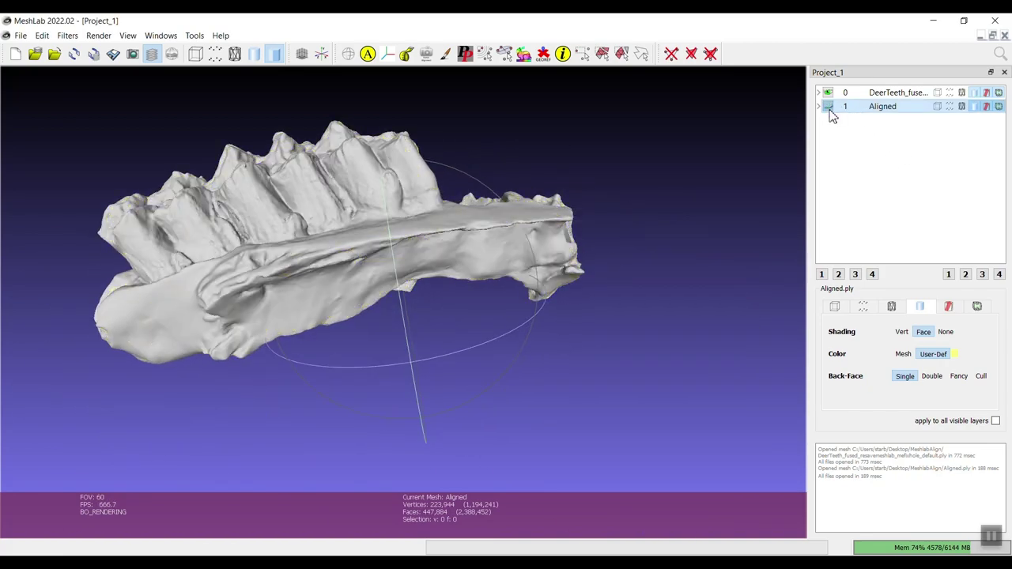
{"action": "left_click", "coordinate": [828, 106]}
{"action": "left_click", "coordinate": [828, 93]}
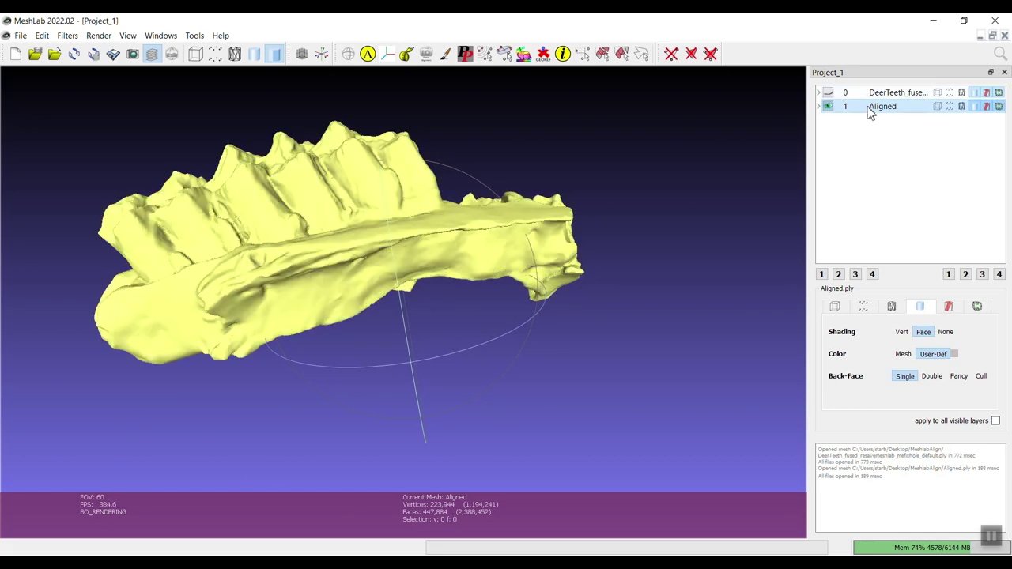
{"action": "scroll", "coordinate": [372, 272], "scroll_direction": "down", "scroll_amount": 3}
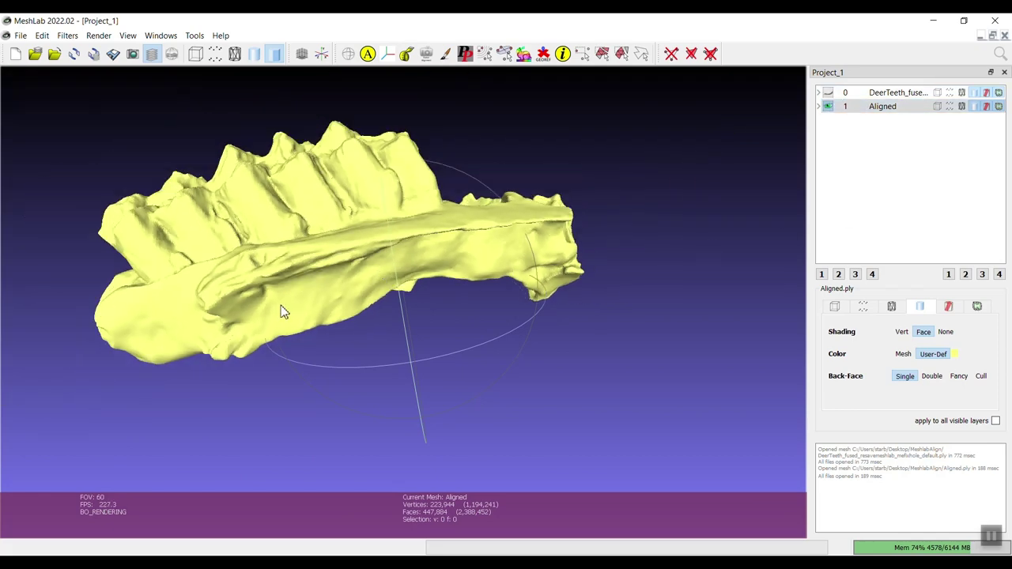
{"action": "left_click_drag", "start_coordinate": [281, 305], "coordinate": [506, 285]}
{"action": "left_click", "coordinate": [828, 93]}
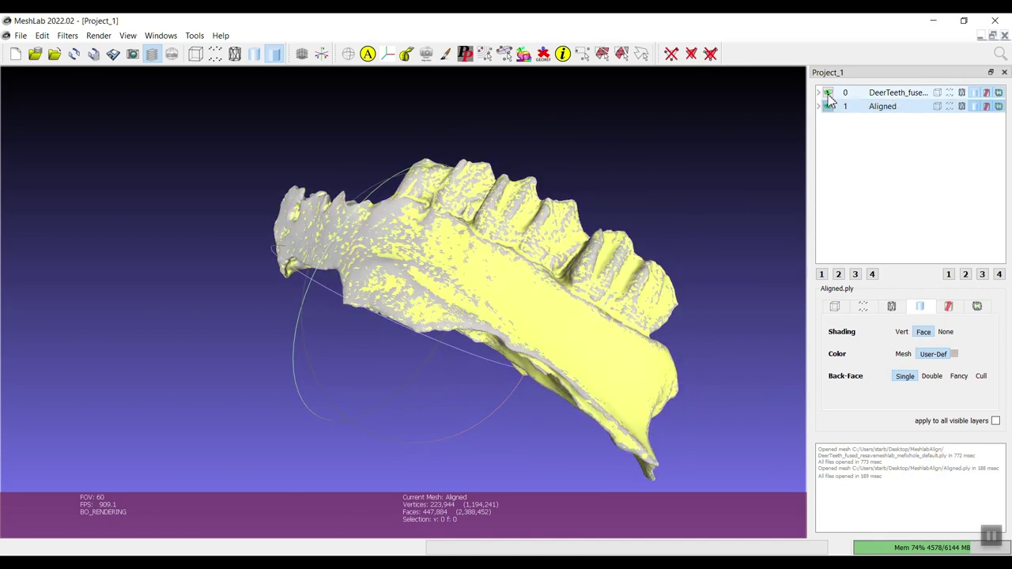
{"action": "left_click", "coordinate": [828, 106], "text": "ctrl"}
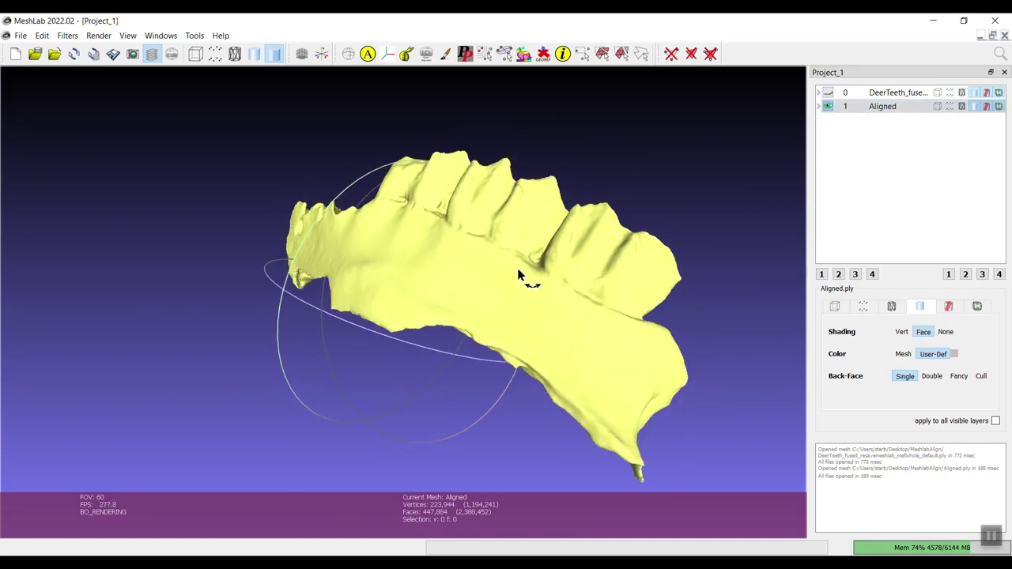
{"action": "left_click_drag", "start_coordinate": [518, 274], "coordinate": [409, 378]}
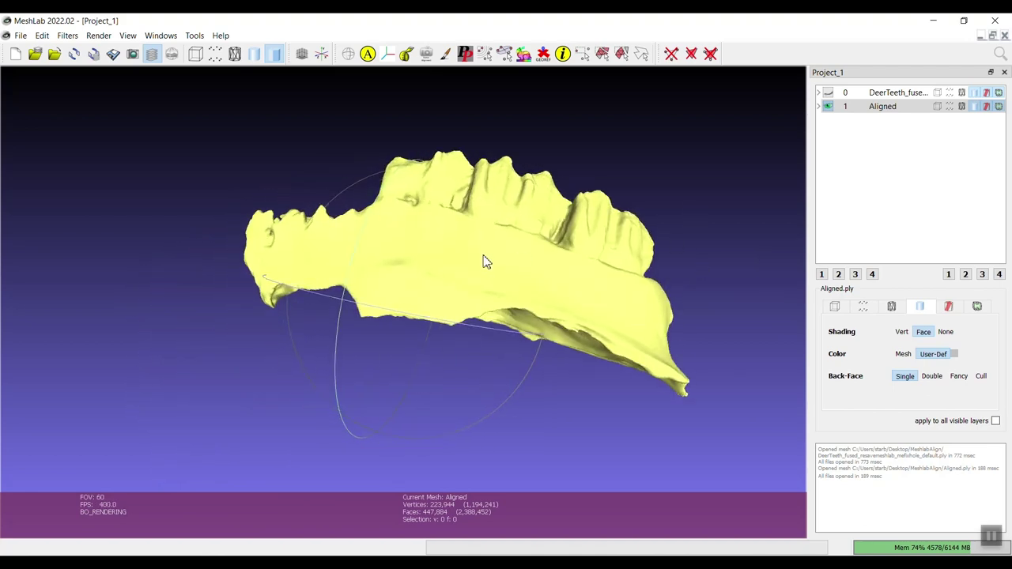
{"action": "left_click_drag", "start_coordinate": [486, 262], "coordinate": [472, 379]}
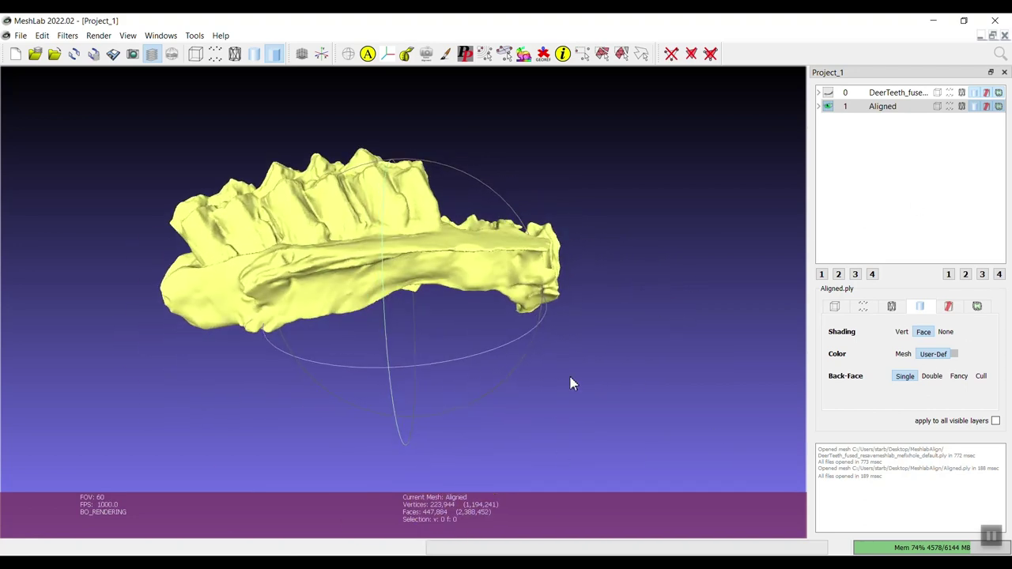